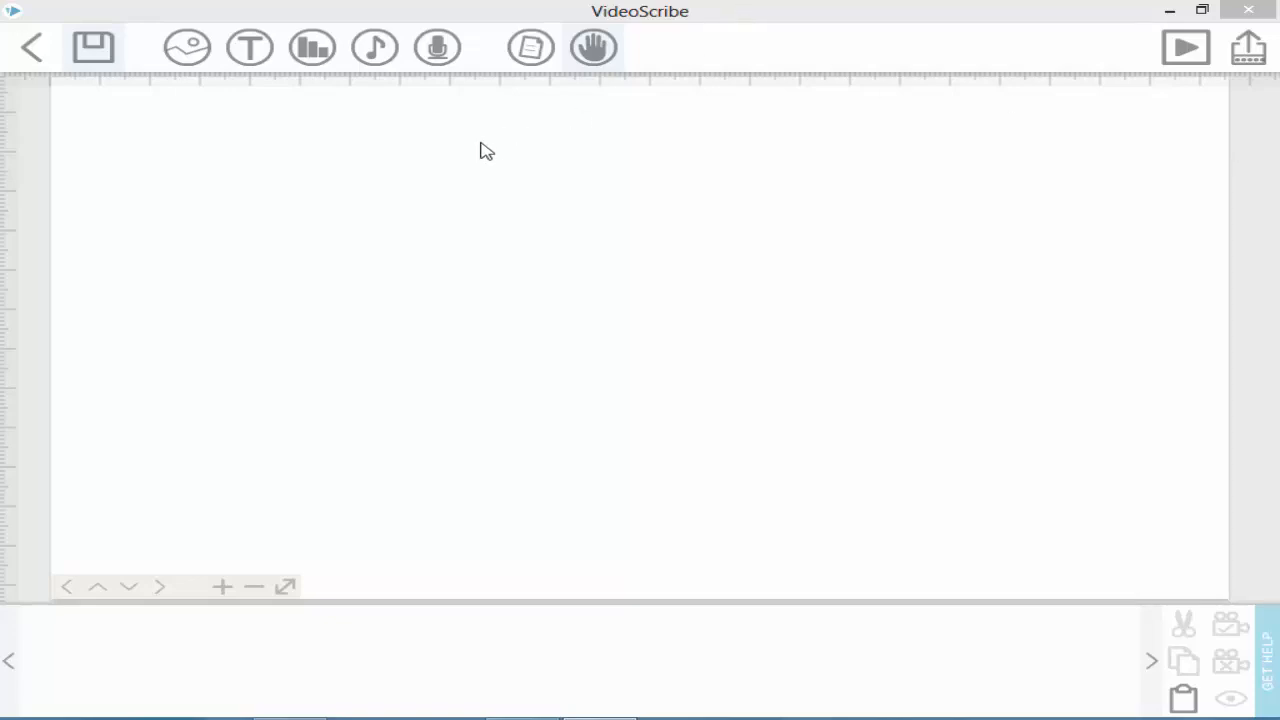
Step: Browse the base library's ARROWS category, then close Add image without adding anything
{"action": "left_click", "coordinate": [186, 50]}
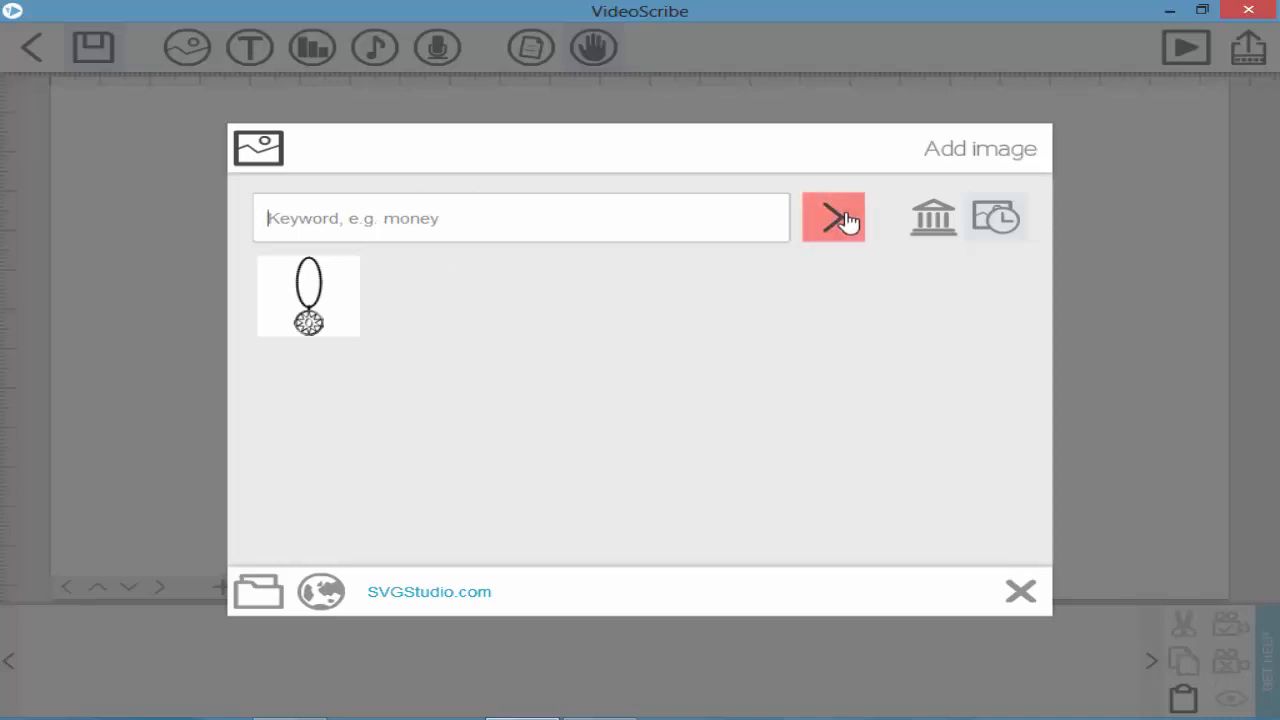
{"action": "left_click", "coordinate": [917, 228]}
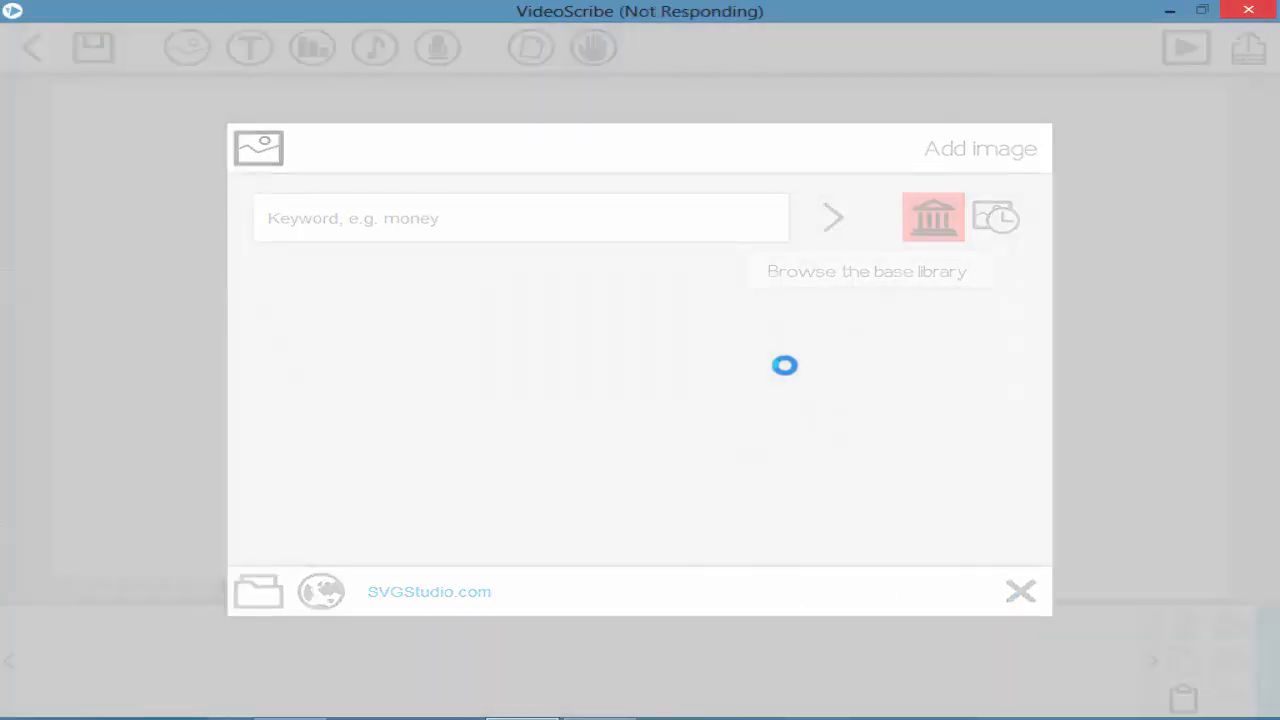
{"action": "left_click", "coordinate": [600, 718]}
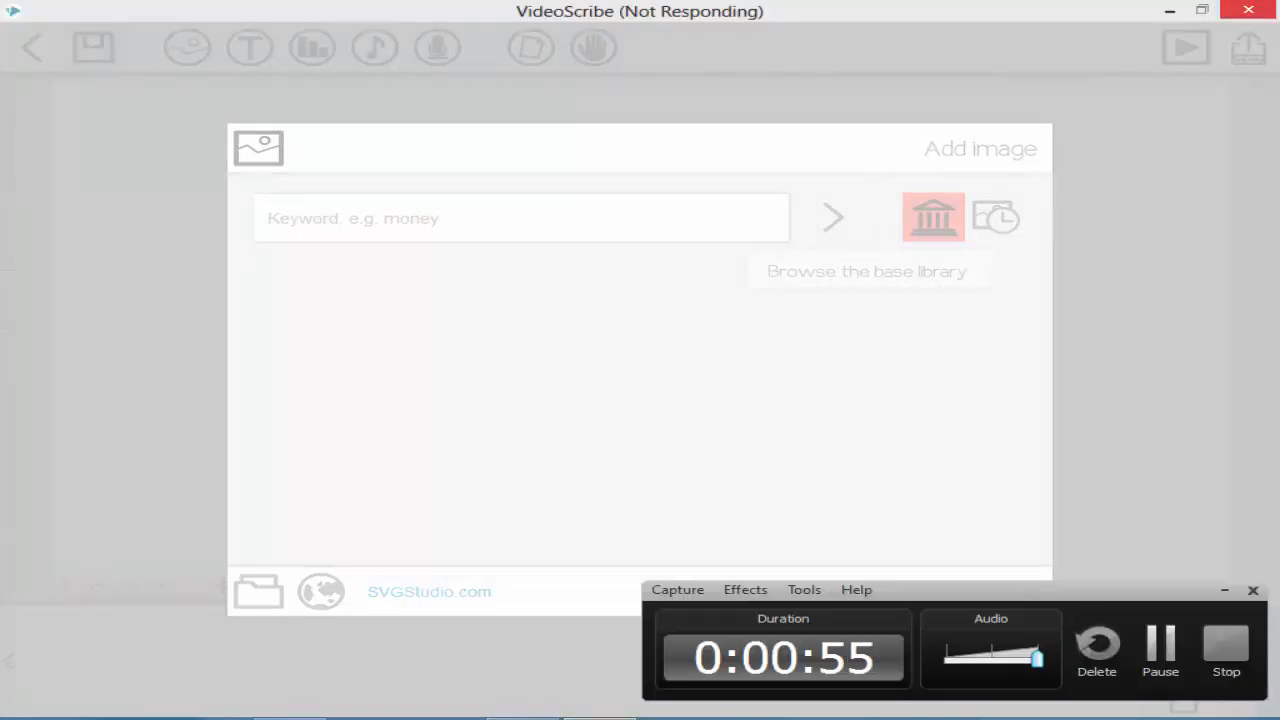
{"action": "left_click", "coordinate": [1158, 648]}
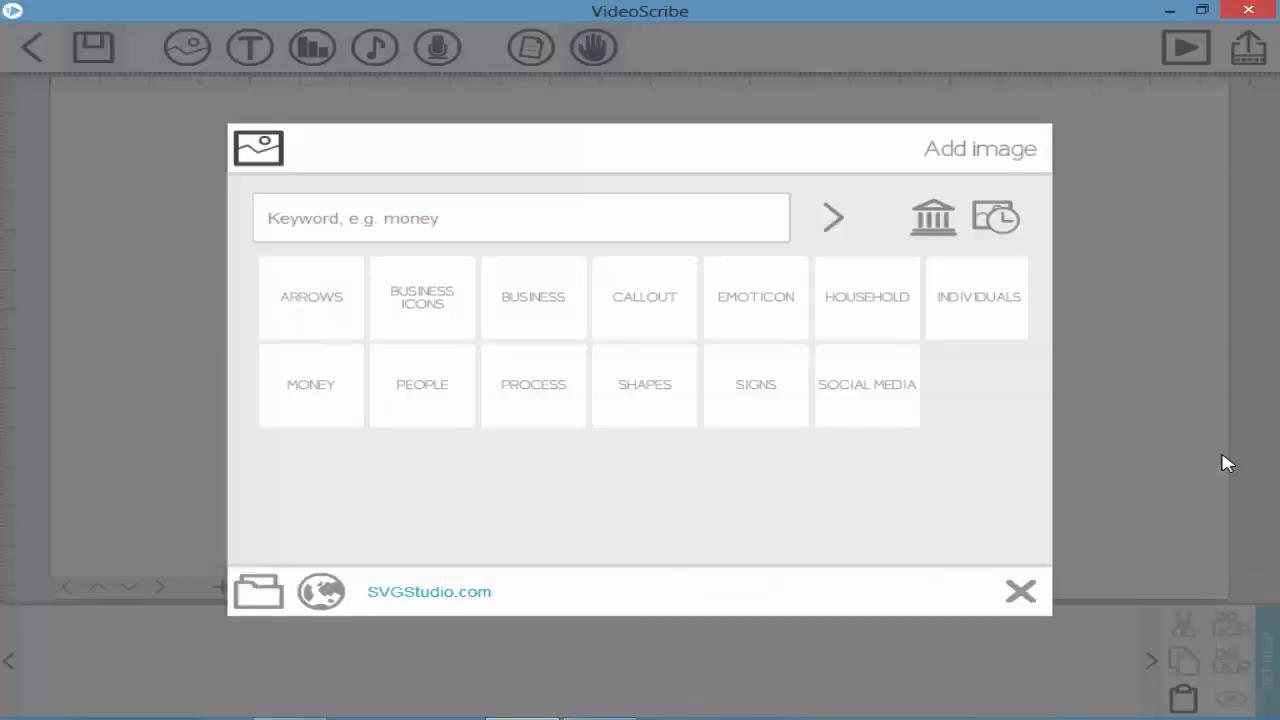
{"action": "left_click", "coordinate": [337, 294]}
{"action": "scroll", "coordinate": [645, 285], "scroll_direction": "down", "scroll_amount": 5}
{"action": "scroll", "coordinate": [645, 285], "scroll_direction": "down", "scroll_amount": 8}
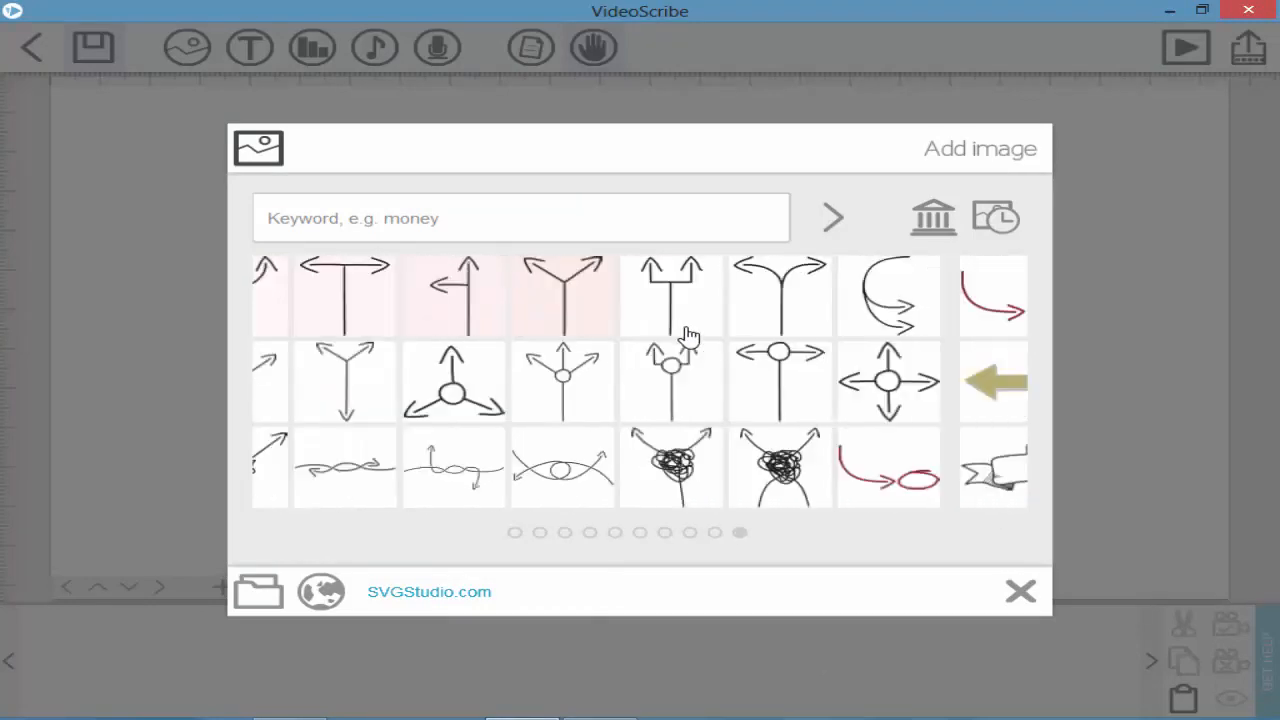
{"action": "scroll", "coordinate": [690, 337], "scroll_direction": "down", "scroll_amount": 6}
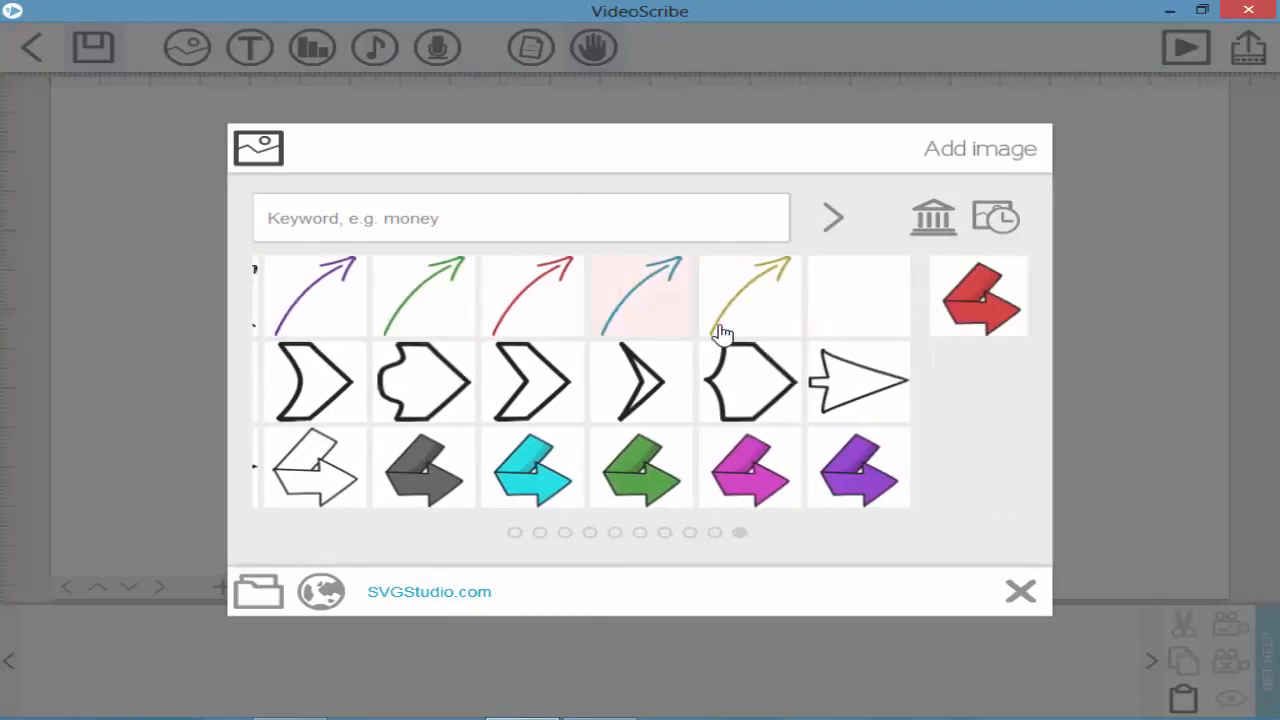
{"action": "scroll", "coordinate": [609, 334], "scroll_direction": "up", "scroll_amount": 10}
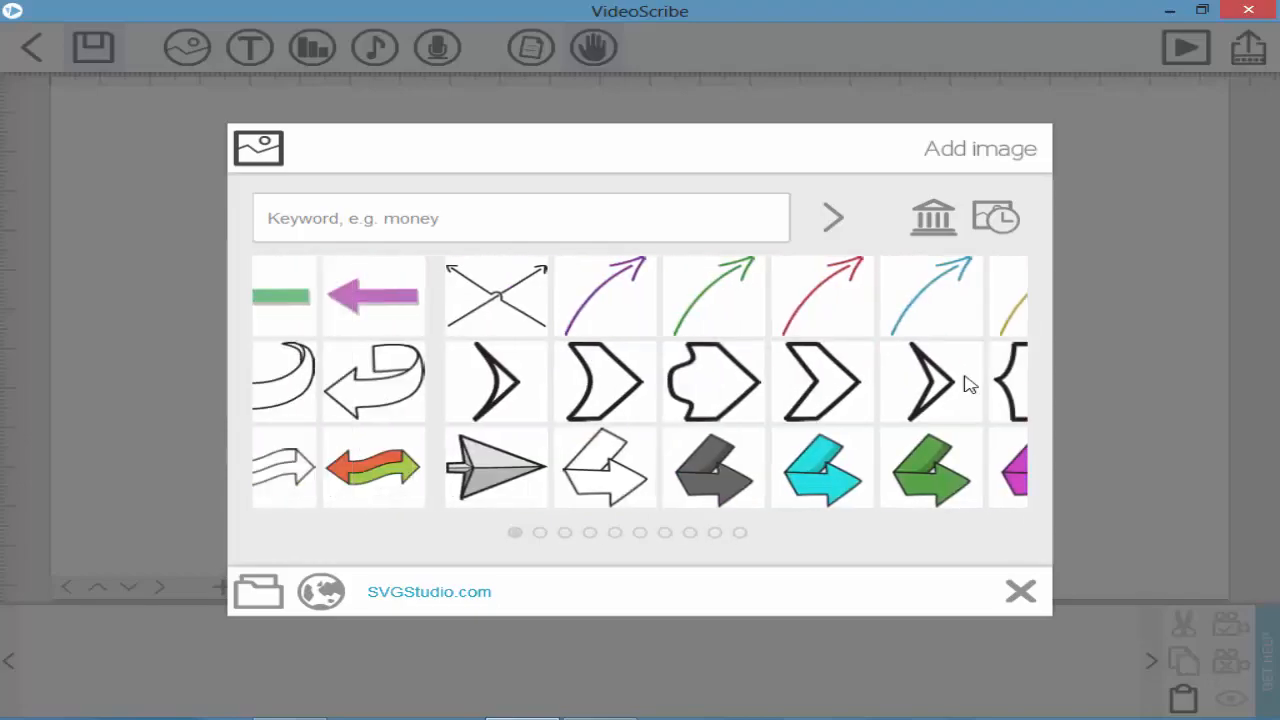
{"action": "left_click", "coordinate": [1020, 591]}
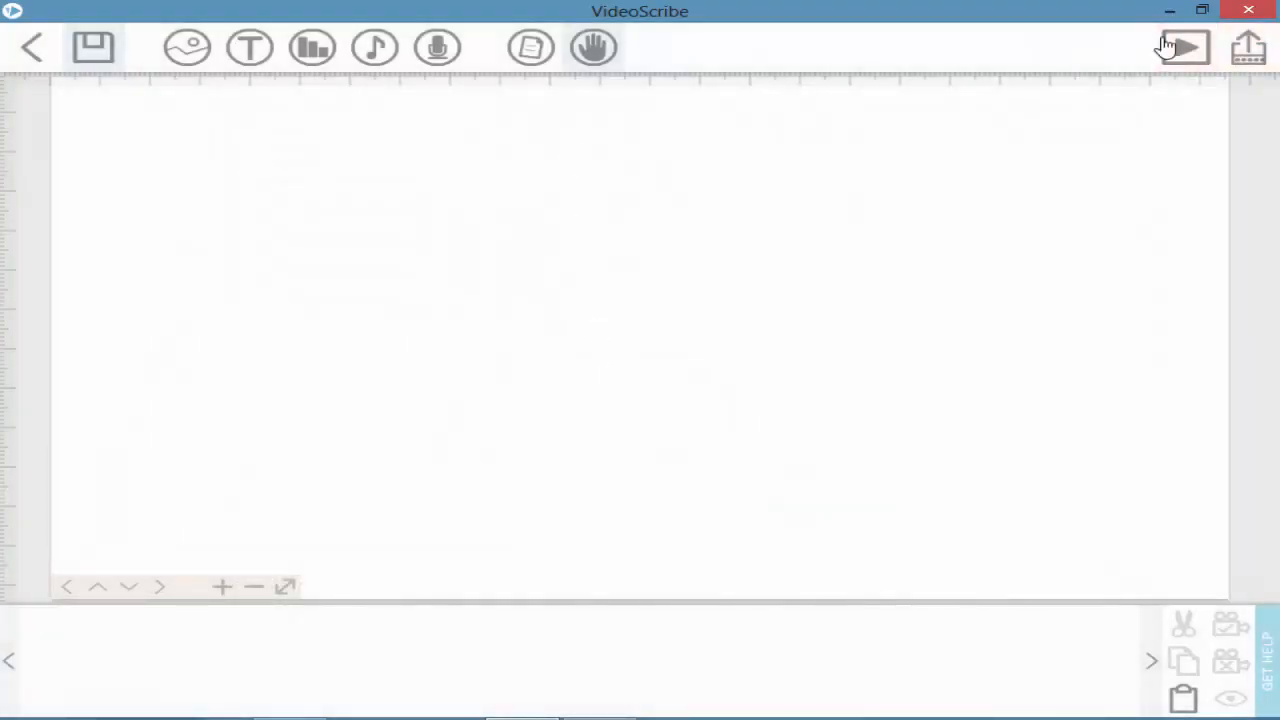
Step: Reopen the image library and browse the EMOTICON and SHAPES categories, paging through the shapes
{"action": "left_click", "coordinate": [188, 47]}
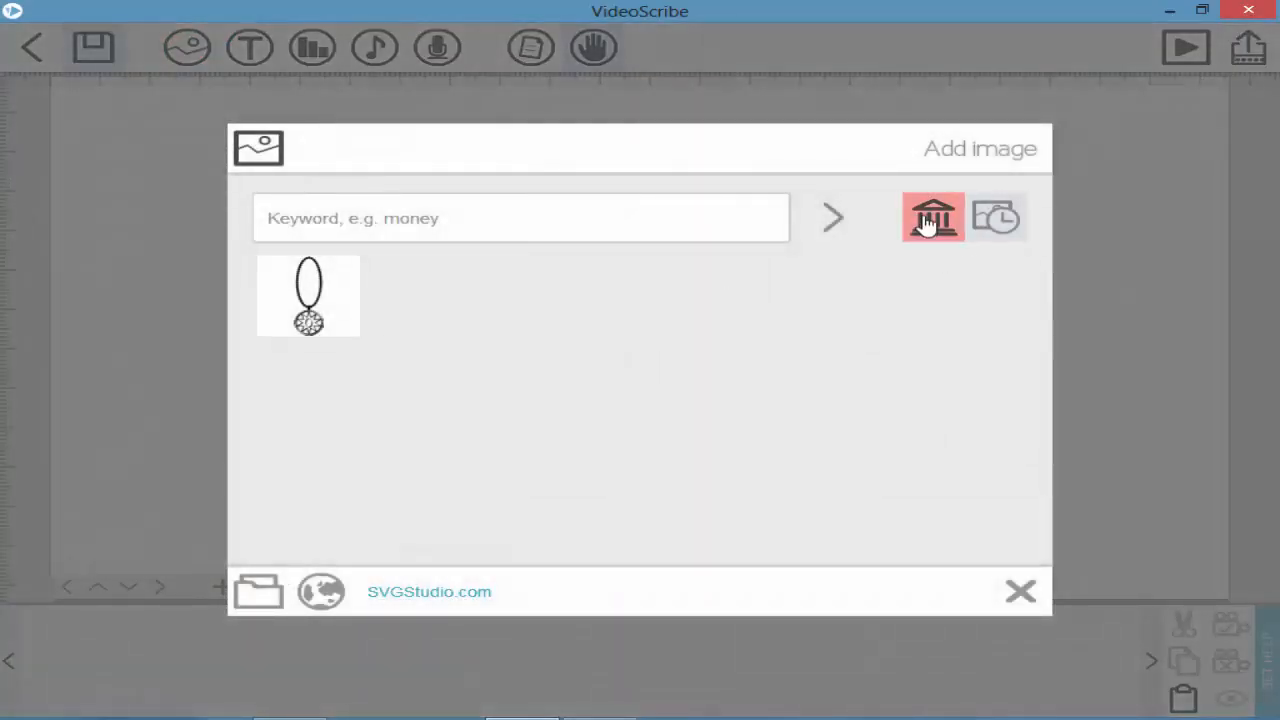
{"action": "left_click", "coordinate": [931, 222]}
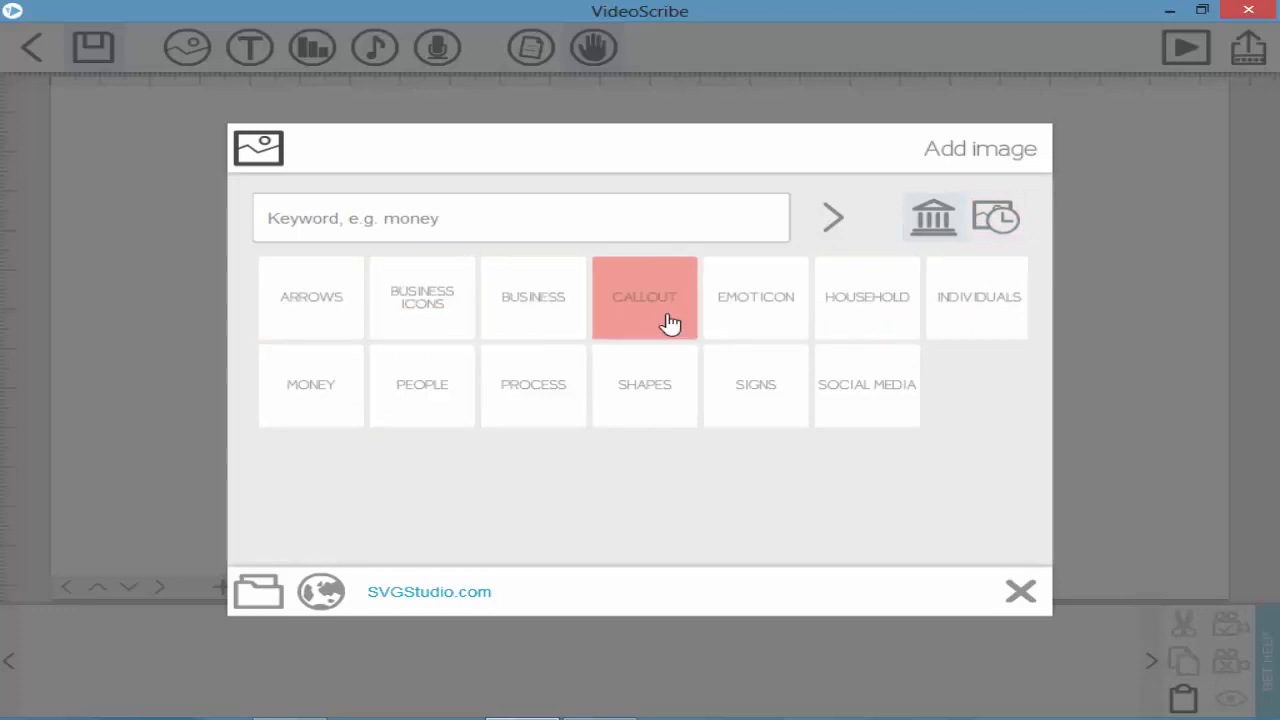
{"action": "left_click", "coordinate": [754, 329]}
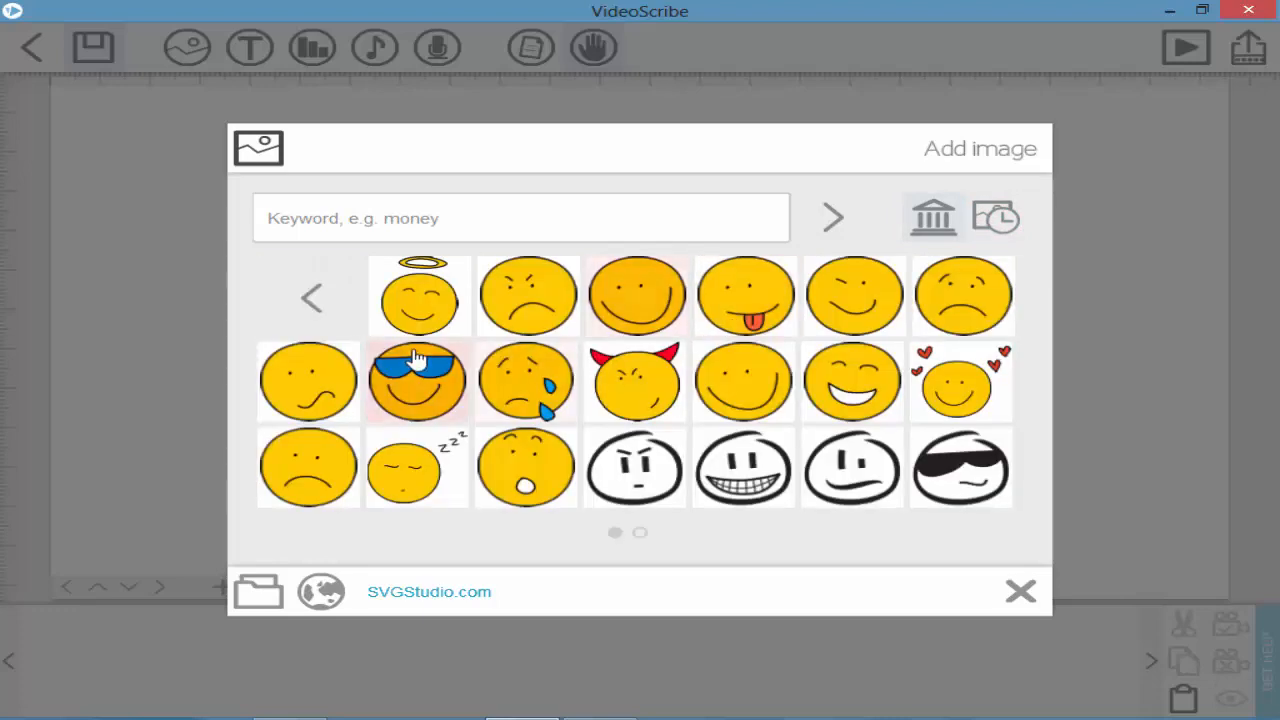
{"action": "scroll", "coordinate": [636, 384], "scroll_direction": "up", "scroll_amount": 1}
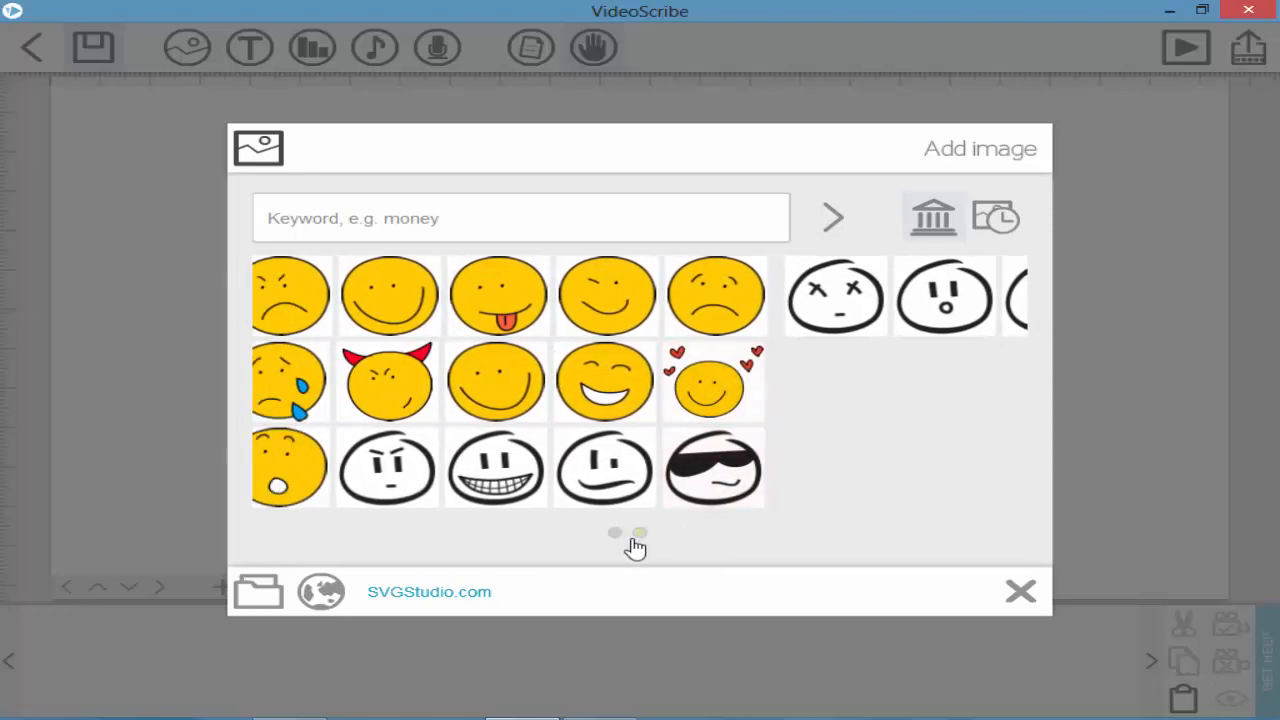
{"action": "left_click", "coordinate": [305, 294]}
{"action": "left_click", "coordinate": [686, 400]}
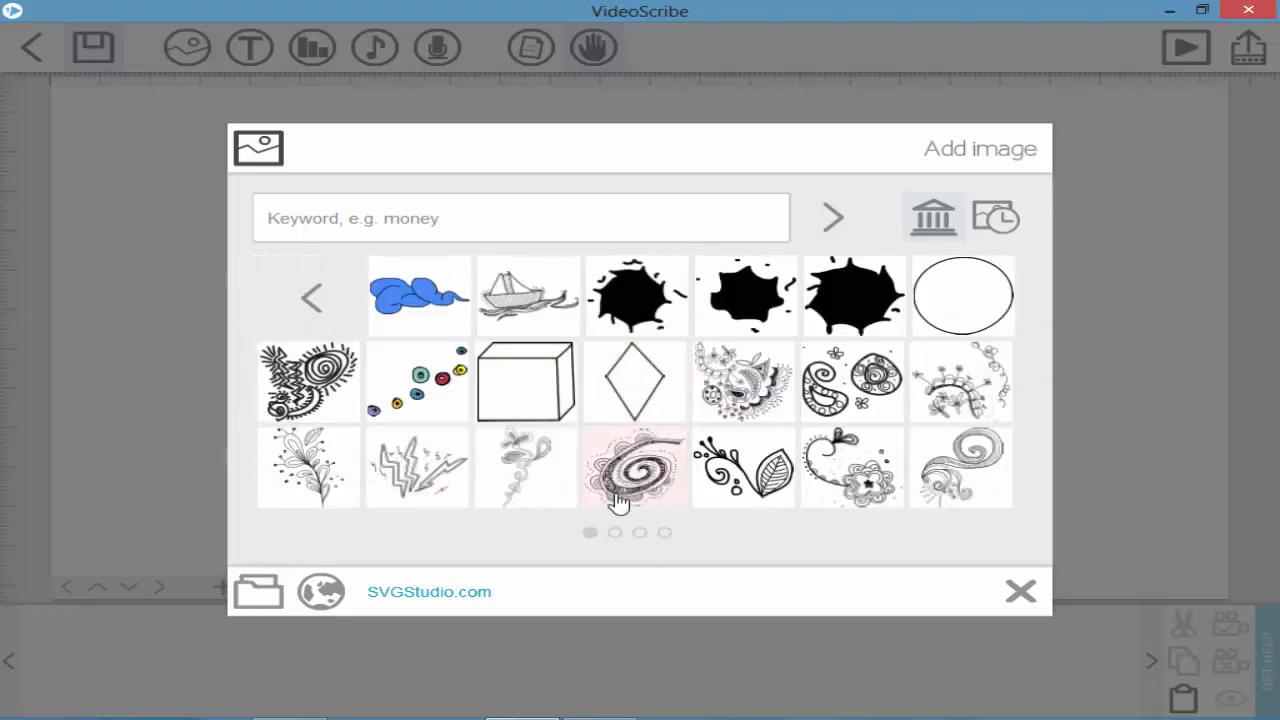
{"action": "left_click", "coordinate": [663, 536]}
{"action": "left_click", "coordinate": [618, 537]}
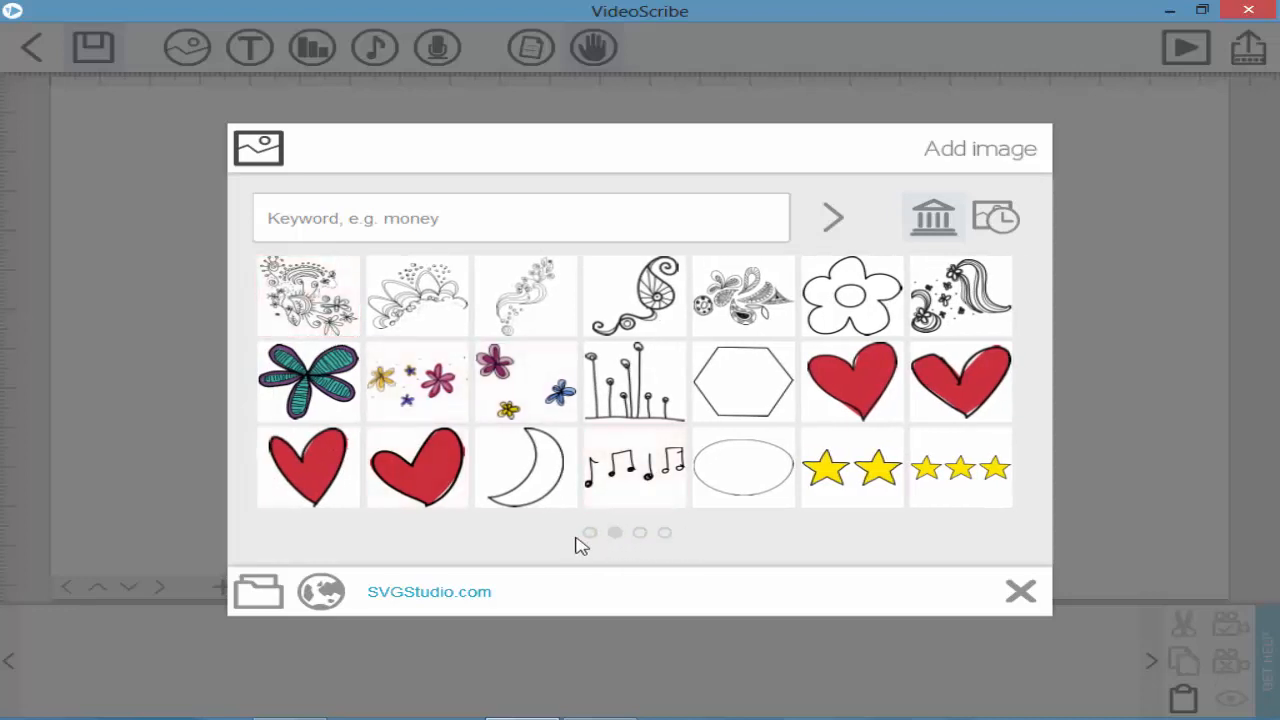
{"action": "left_click", "coordinate": [589, 535]}
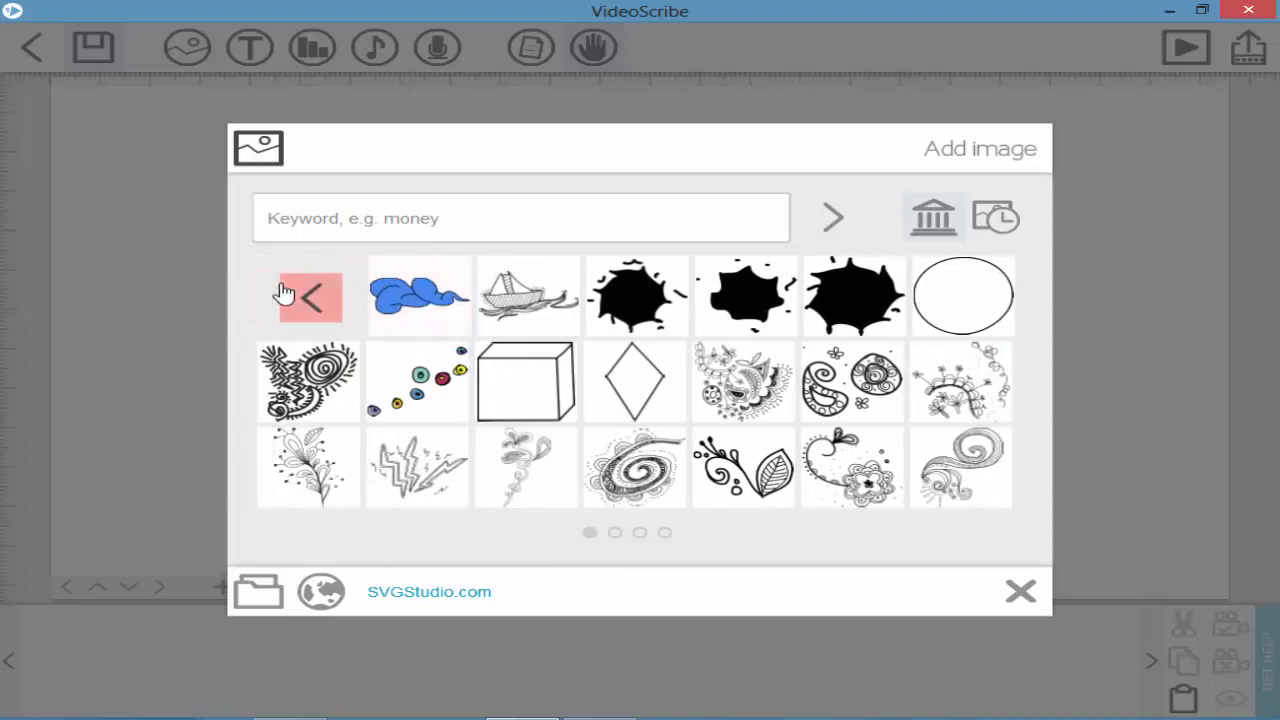
Step: Look through the ARROWS and SOCIAL MEDIA categories, then show the recently used necklace image
{"action": "left_click", "coordinate": [300, 300]}
{"action": "left_click", "coordinate": [308, 308]}
{"action": "left_click", "coordinate": [305, 300]}
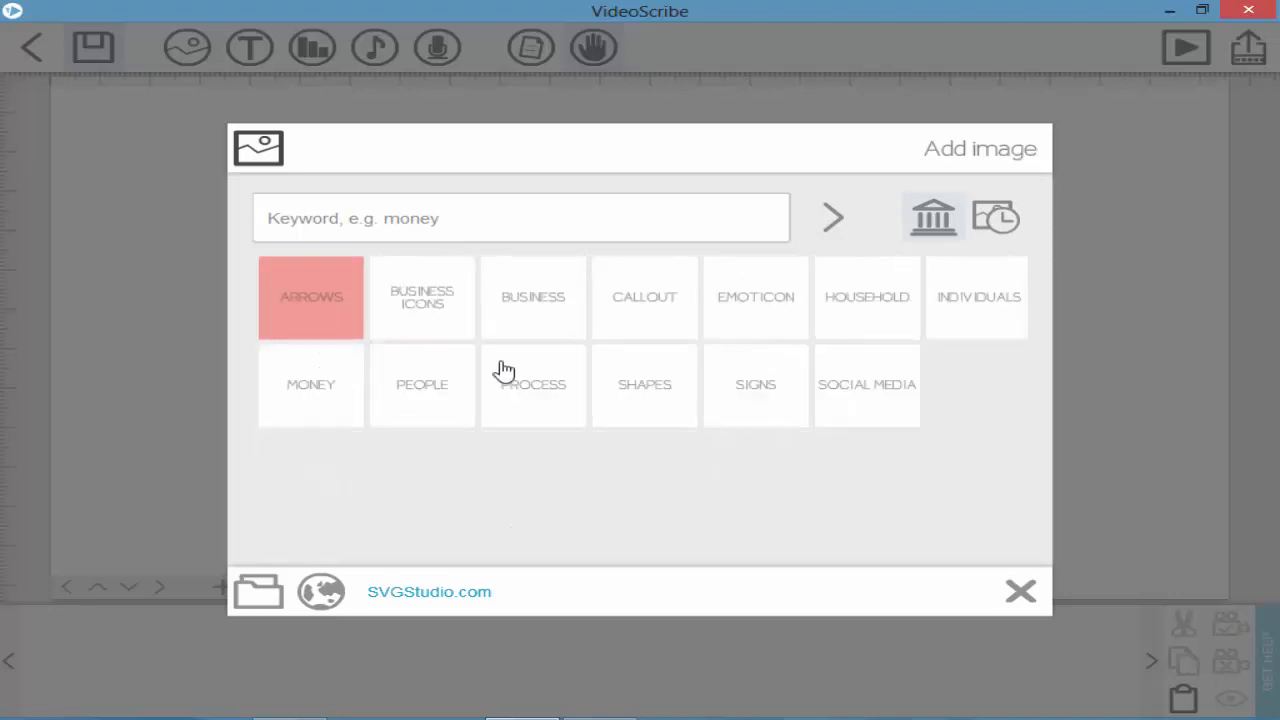
{"action": "left_click", "coordinate": [866, 388]}
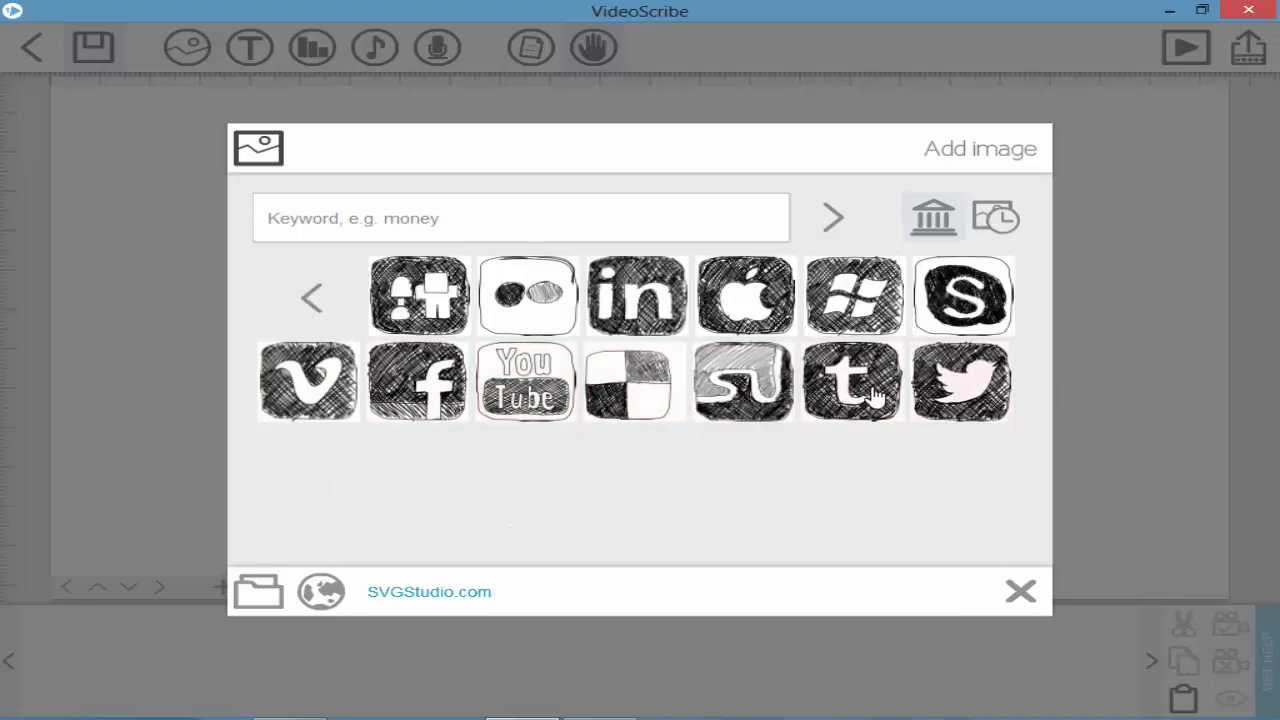
{"action": "left_click", "coordinate": [300, 290]}
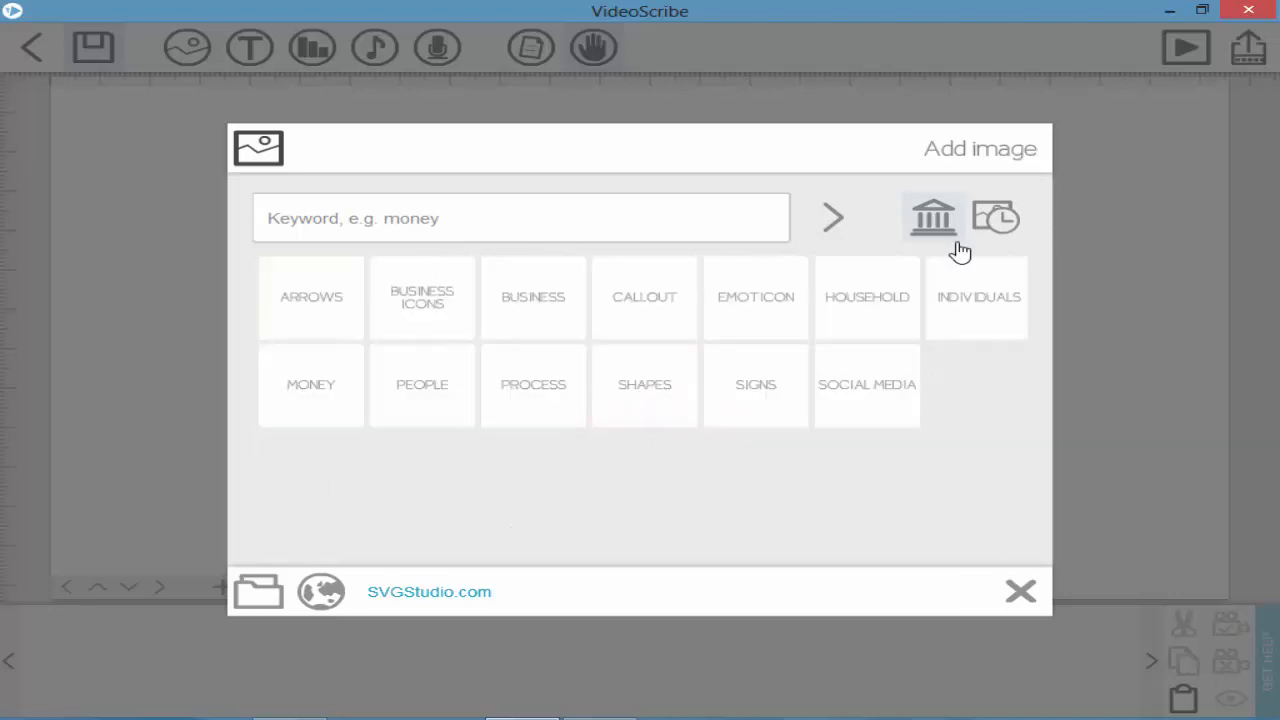
{"action": "left_click", "coordinate": [1011, 230]}
Step: In the Accessories 87 Images folder, compare both i (1) files' properties to find the SVG
{"action": "left_click", "coordinate": [262, 597]}
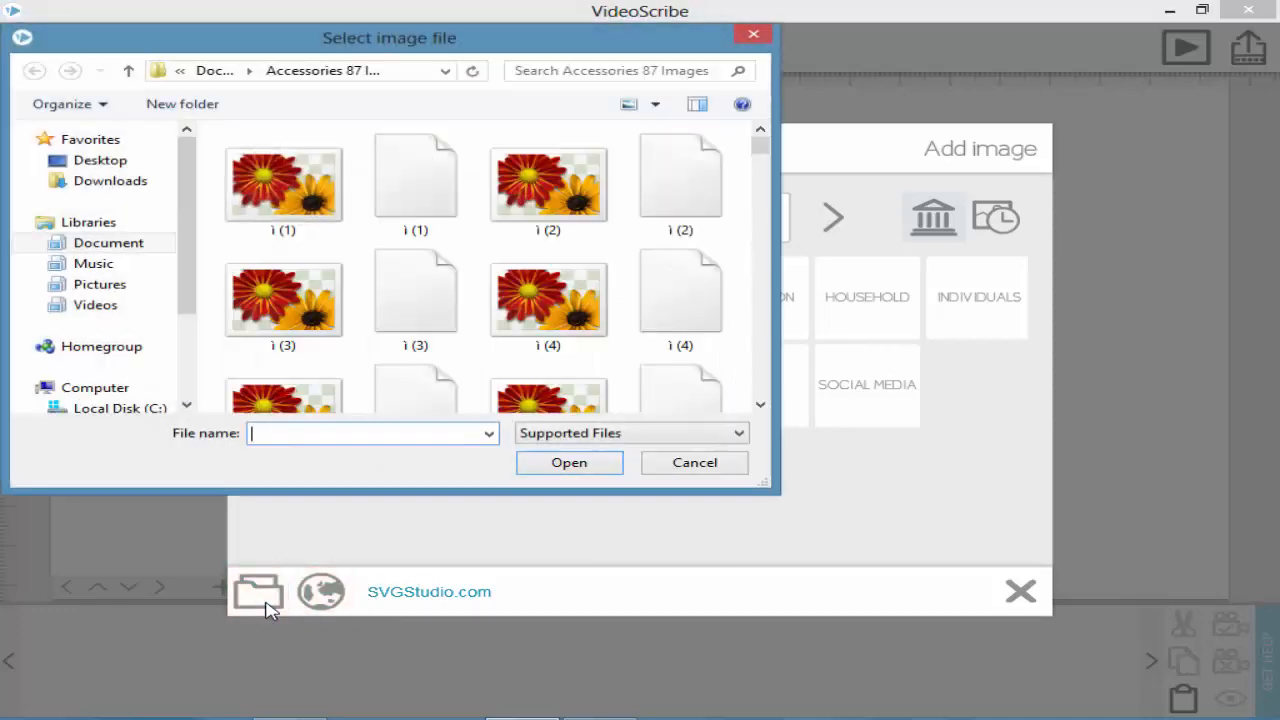
{"action": "left_click", "coordinate": [463, 210]}
{"action": "right_click", "coordinate": [463, 210]}
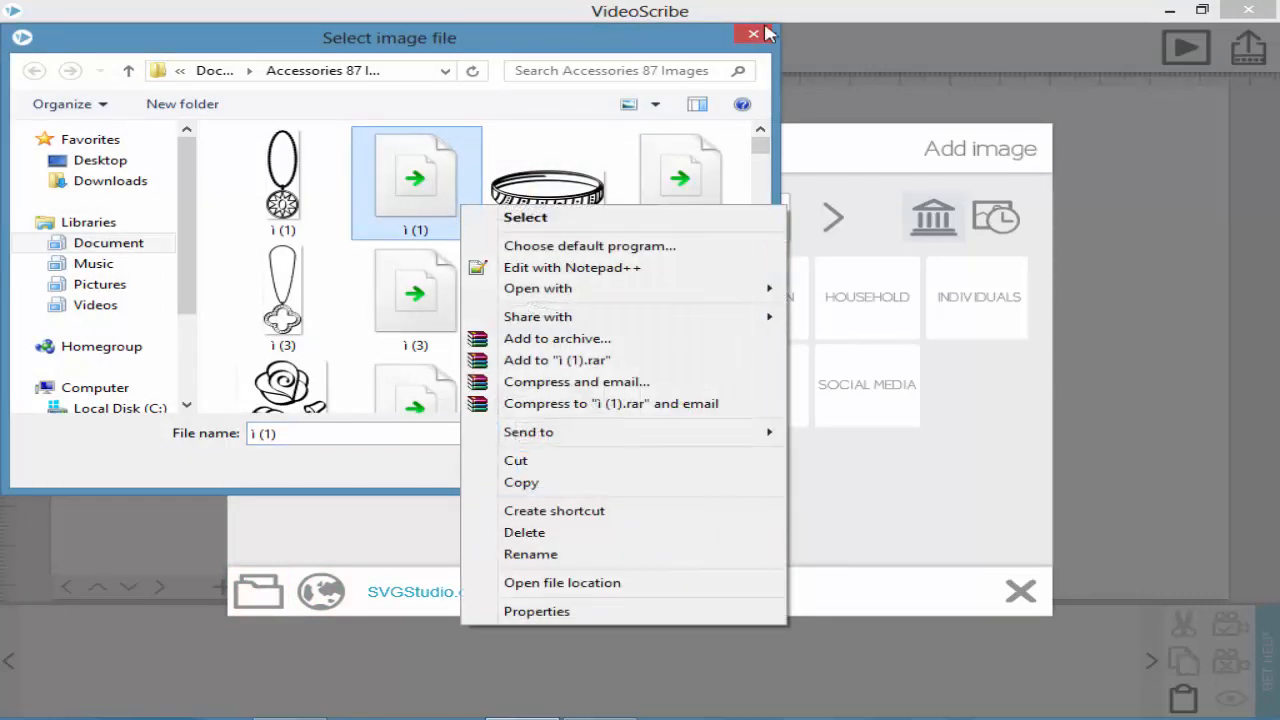
{"action": "left_click", "coordinate": [372, 693]}
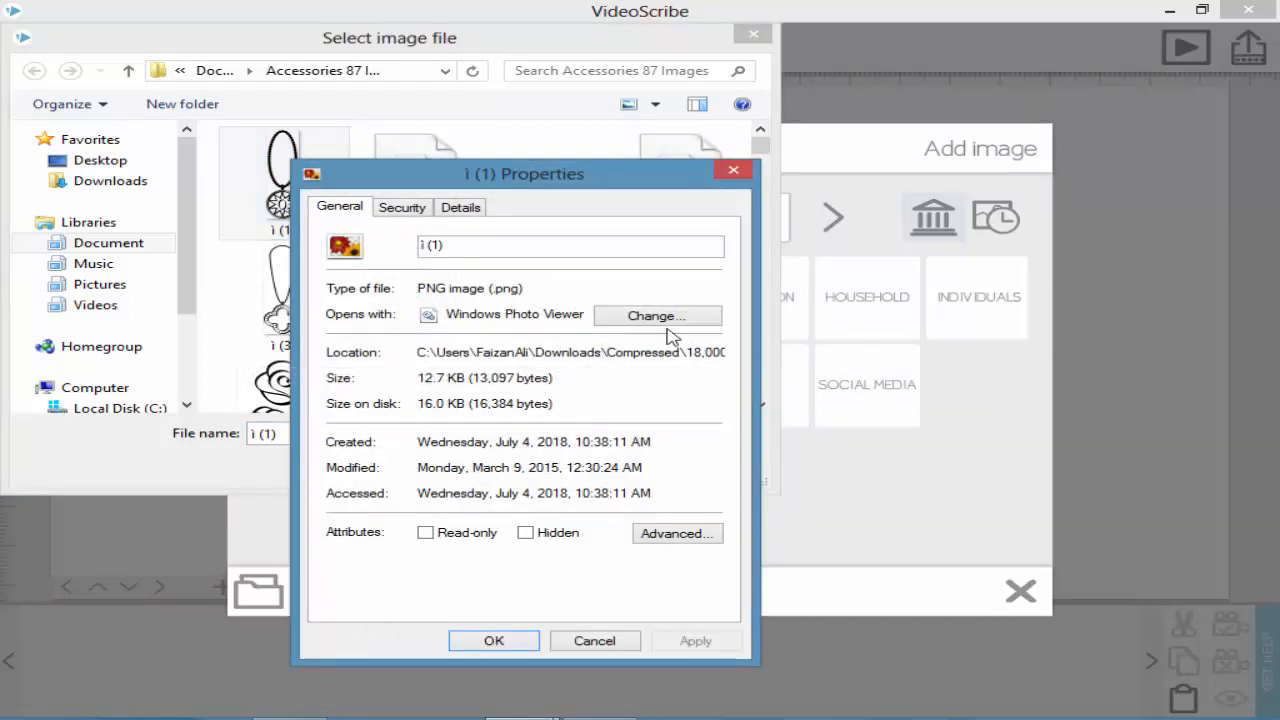
{"action": "left_click", "coordinate": [731, 172]}
{"action": "right_click", "coordinate": [451, 187]}
{"action": "left_click", "coordinate": [508, 599]}
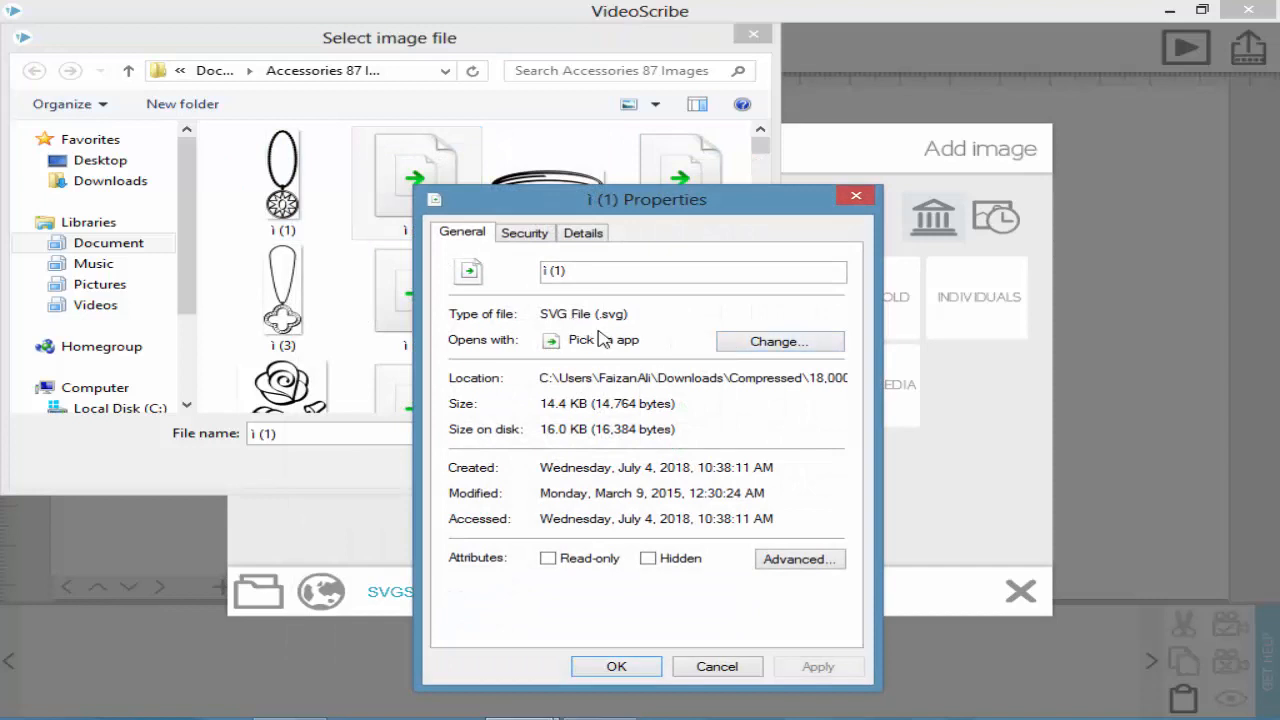
{"action": "left_click", "coordinate": [860, 195]}
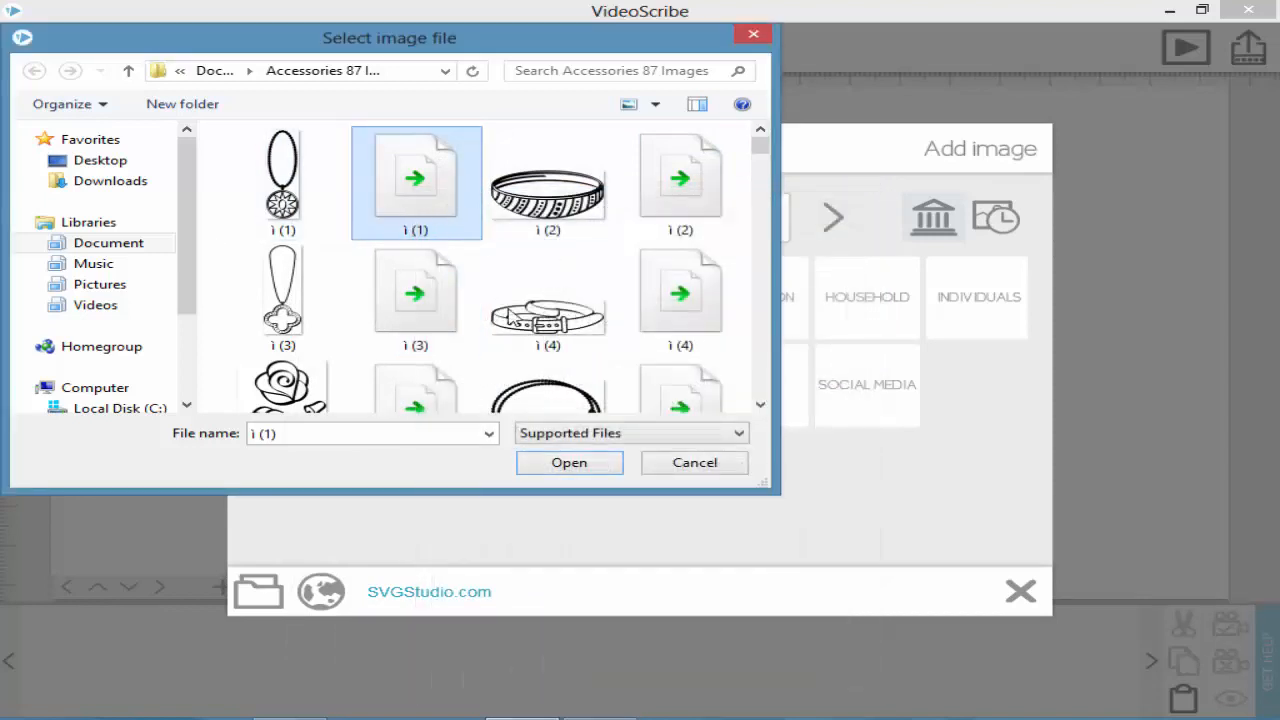
Step: Import the SVG necklace onto the canvas and enlarge it with a corner handle
{"action": "left_click", "coordinate": [588, 466]}
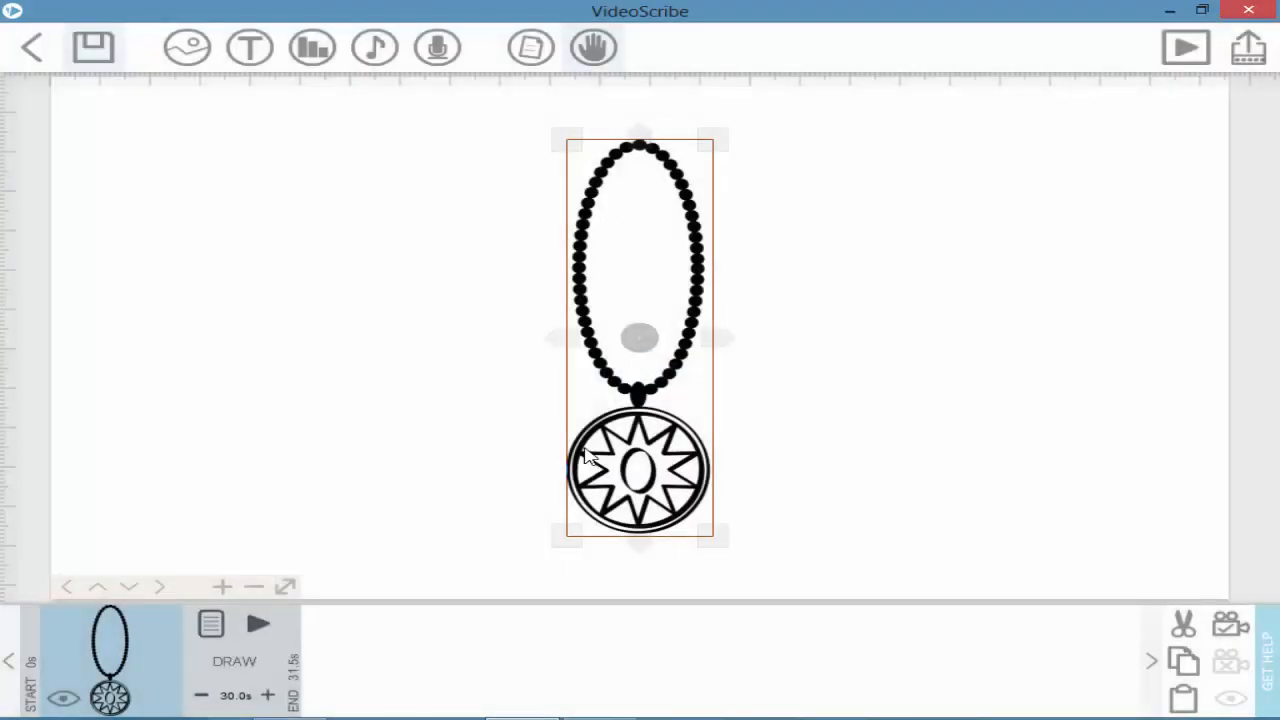
{"action": "left_click_drag", "start_coordinate": [709, 531], "coordinate": [745, 533]}
{"action": "left_click", "coordinate": [175, 45]}
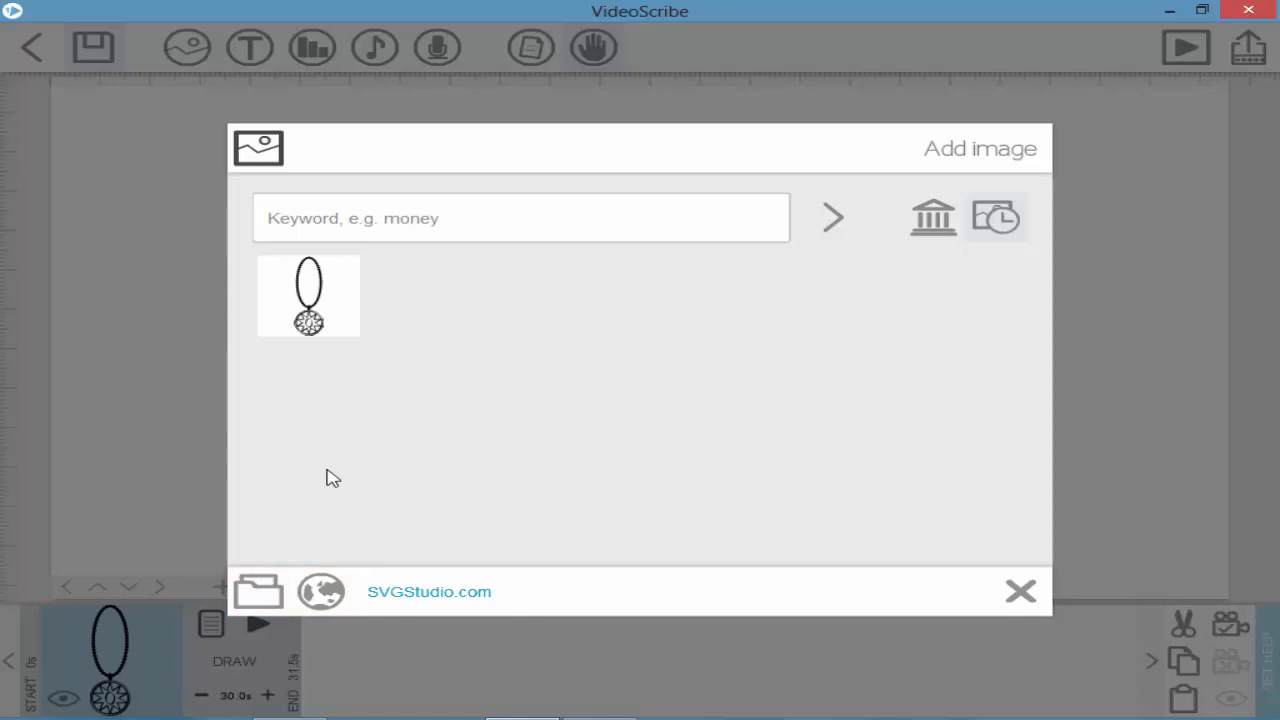
Step: Import the NEW pendant image file from the accessories folder
{"action": "left_click", "coordinate": [272, 580]}
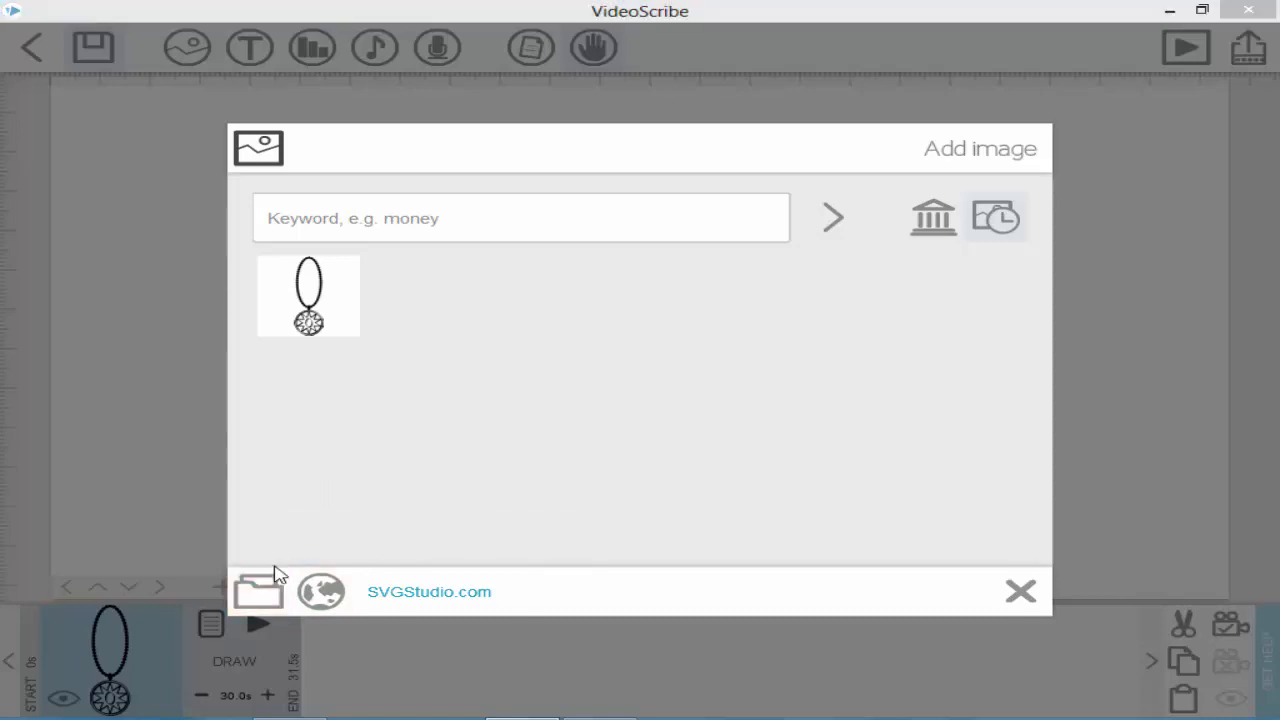
{"action": "scroll", "coordinate": [737, 246], "scroll_direction": "down", "scroll_amount": 10}
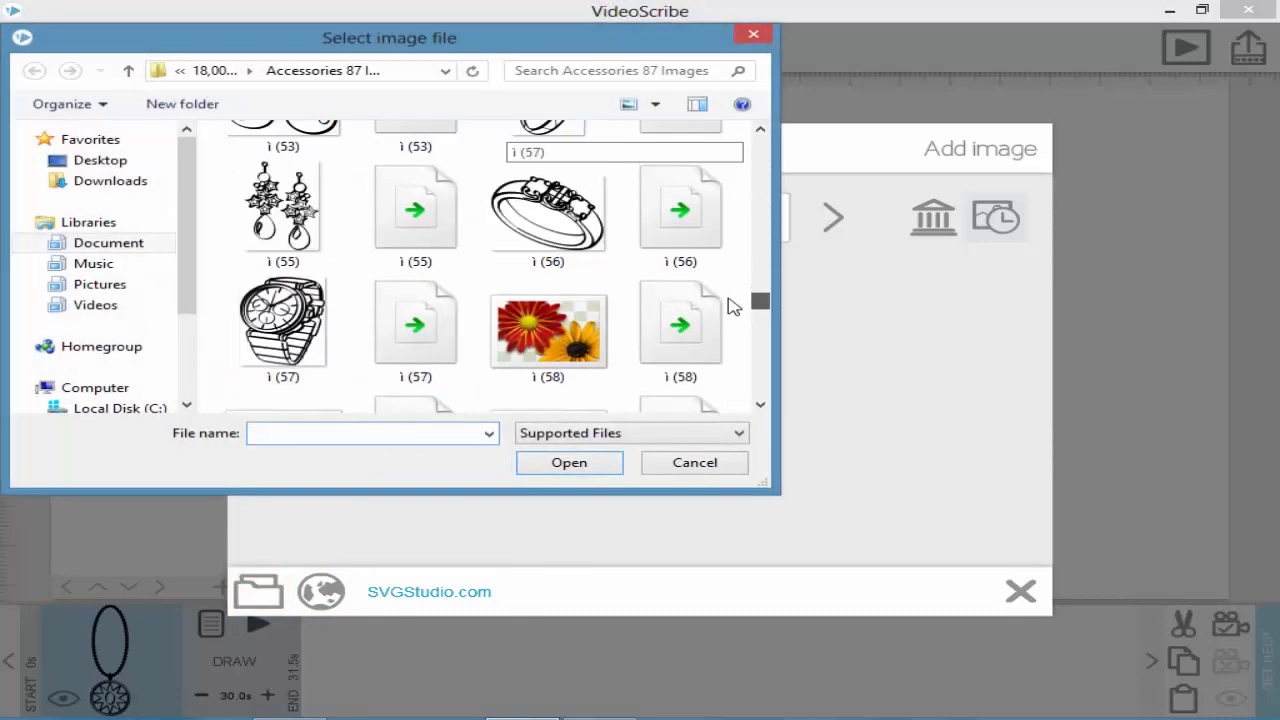
{"action": "scroll", "coordinate": [731, 305], "scroll_direction": "down", "scroll_amount": 3}
{"action": "scroll", "coordinate": [729, 309], "scroll_direction": "up", "scroll_amount": 3}
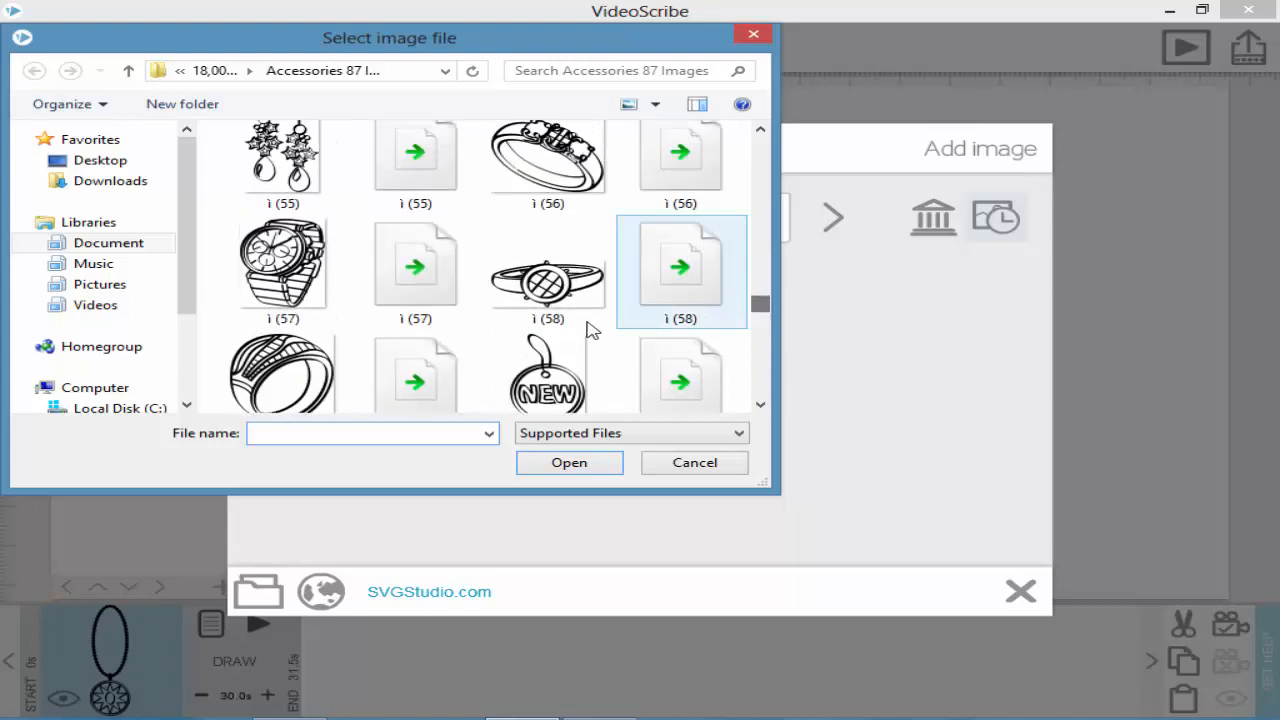
{"action": "left_click", "coordinate": [548, 385]}
{"action": "left_click", "coordinate": [582, 472]}
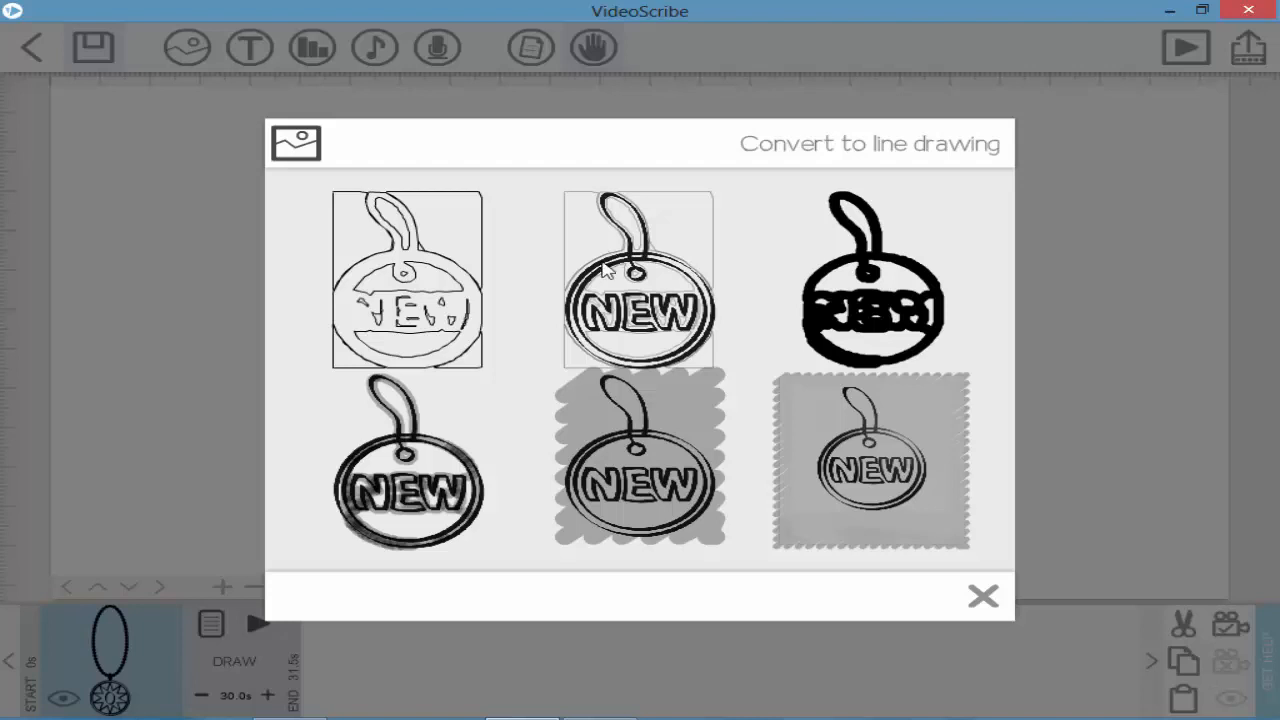
Step: Choose a line-drawing version of the NEW tag and place it right of the necklace
{"action": "left_click", "coordinate": [697, 432]}
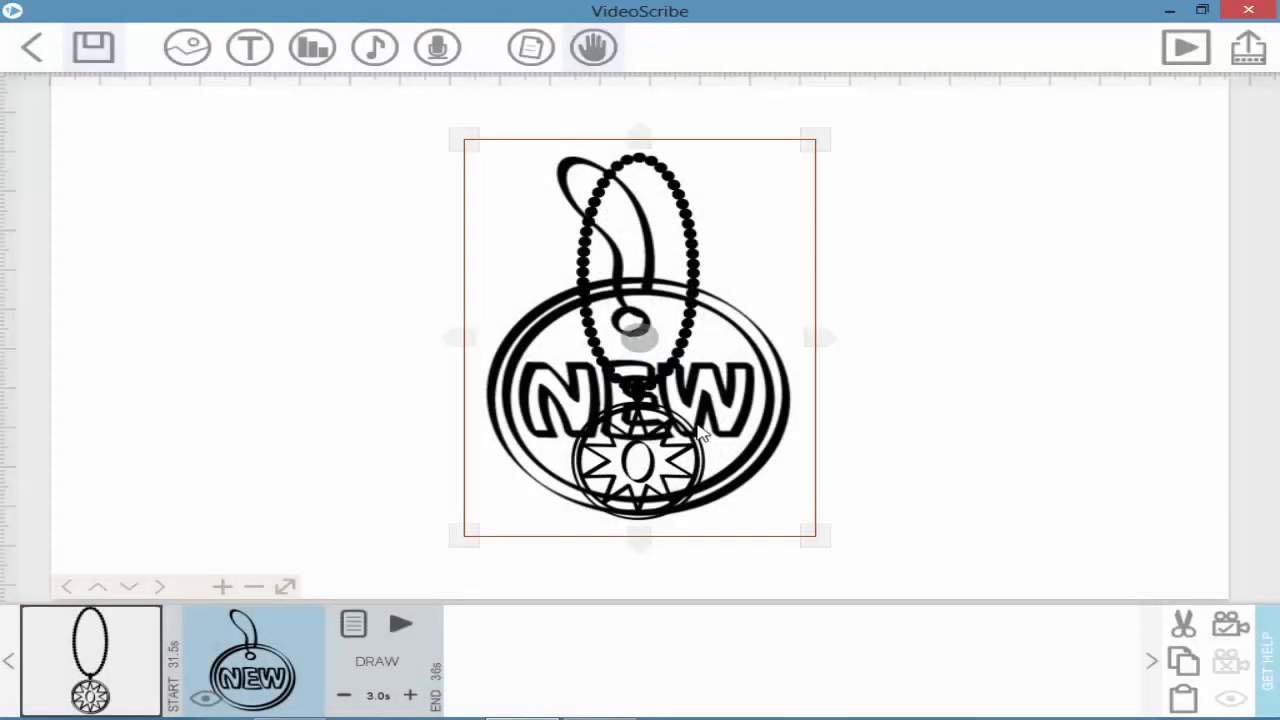
{"action": "left_click_drag", "start_coordinate": [697, 432], "coordinate": [997, 440]}
{"action": "left_click", "coordinate": [650, 458]}
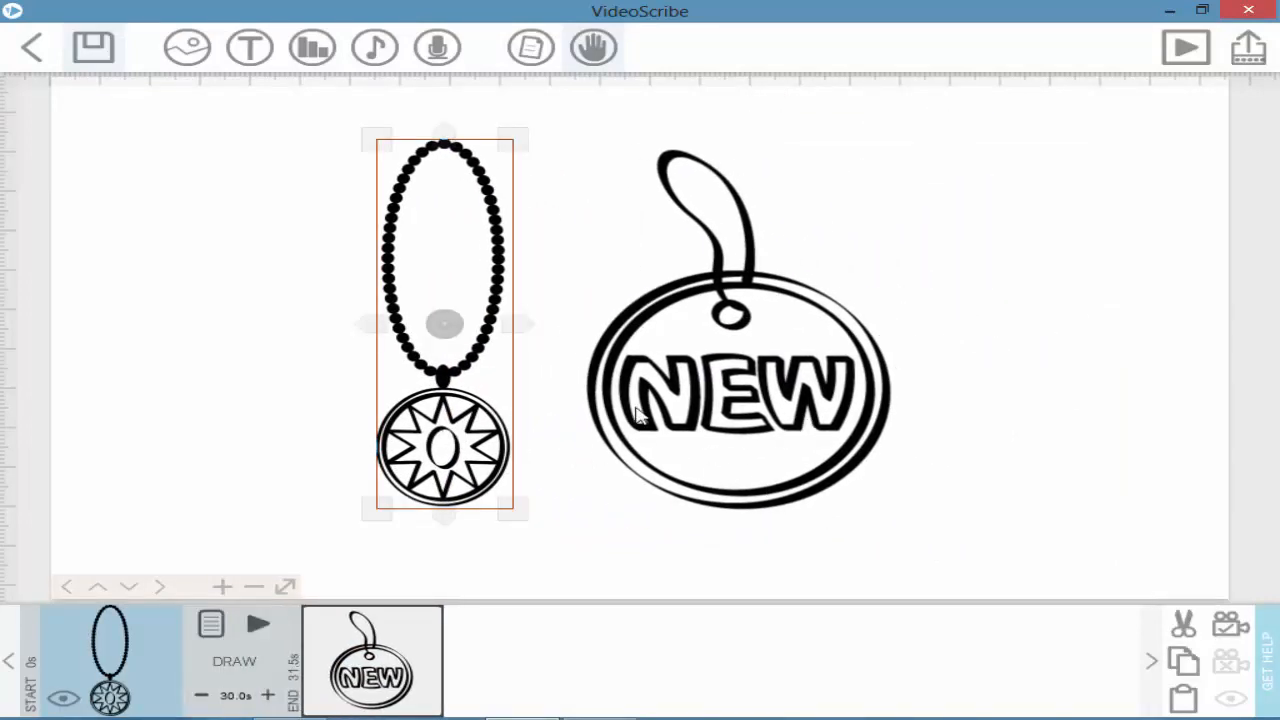
{"action": "left_click", "coordinate": [346, 680]}
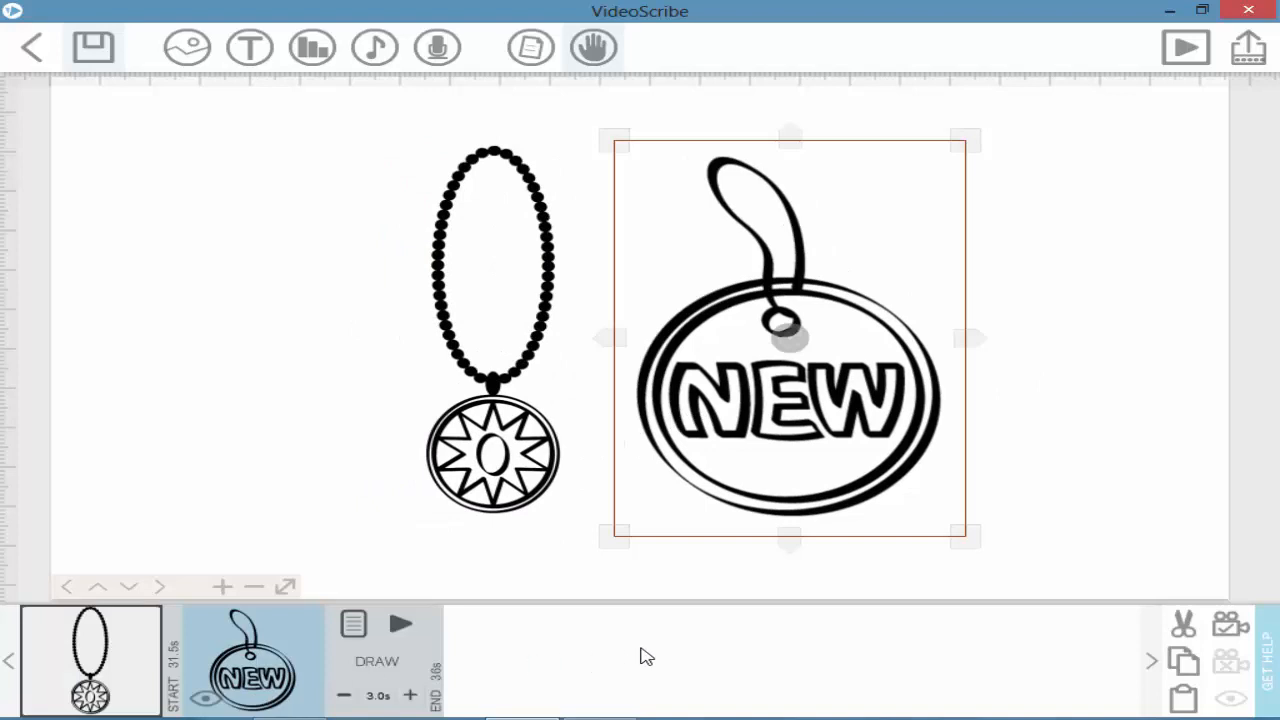
{"action": "left_click_drag", "start_coordinate": [760, 378], "coordinate": [917, 377]}
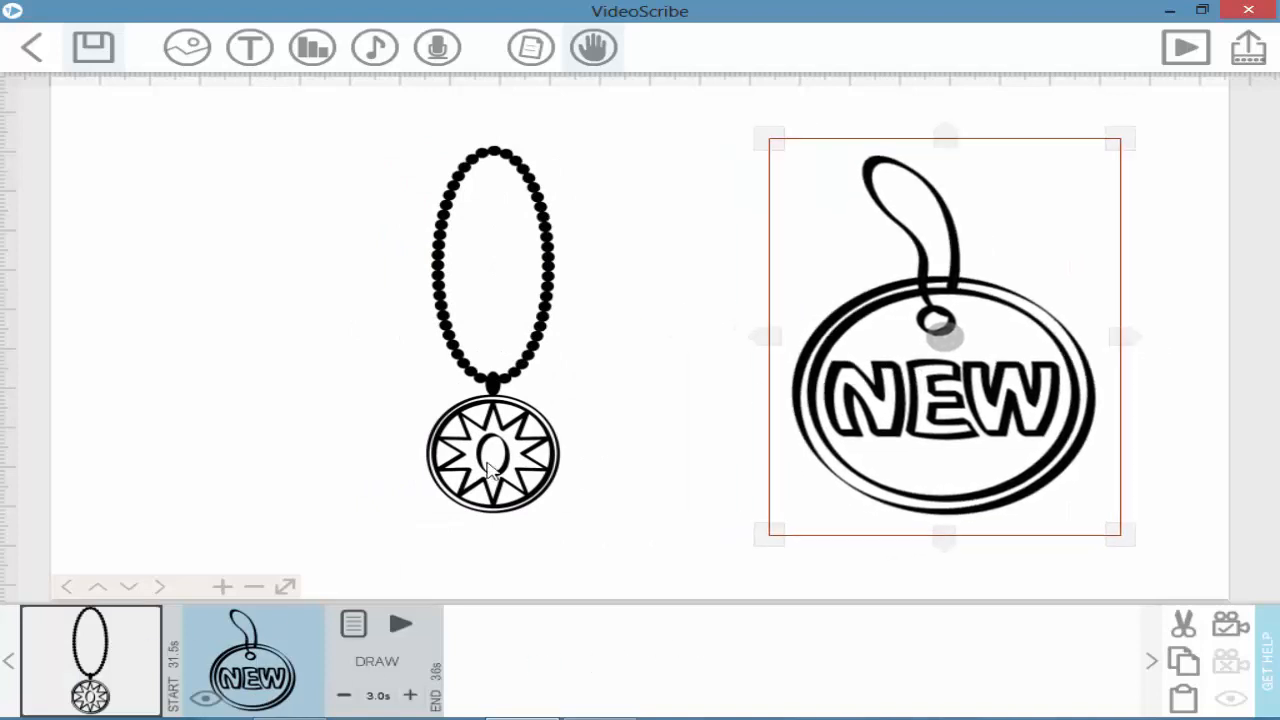
Step: Move the necklace left and the NEW tag near the centre, leaving image properties unchanged
{"action": "left_click", "coordinate": [66, 646]}
{"action": "left_click_drag", "start_coordinate": [497, 334], "coordinate": [522, 305]}
{"action": "left_click_drag", "start_coordinate": [564, 310], "coordinate": [397, 366]}
{"action": "left_click", "coordinate": [520, 312]}
{"action": "left_click_drag", "start_coordinate": [998, 371], "coordinate": [757, 398]}
{"action": "left_click", "coordinate": [728, 388]}
{"action": "left_click_drag", "start_coordinate": [789, 332], "coordinate": [730, 448]}
{"action": "double_click", "coordinate": [730, 448]}
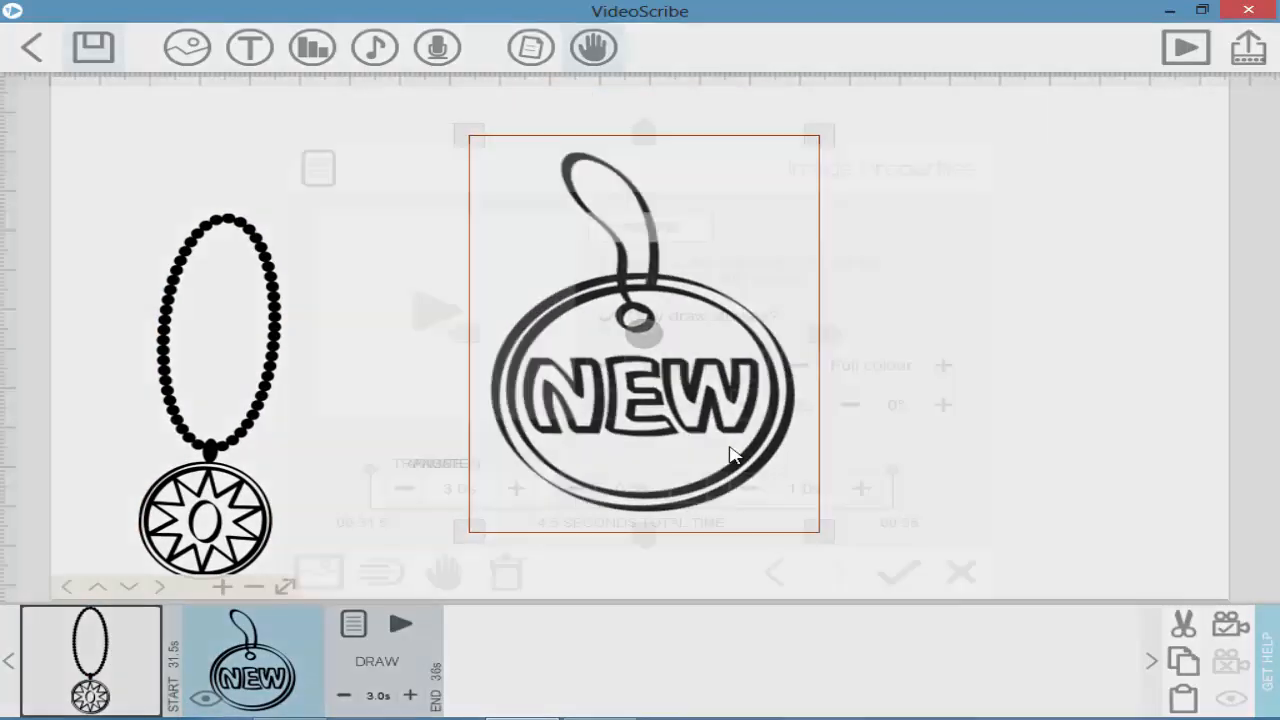
{"action": "left_click", "coordinate": [960, 571]}
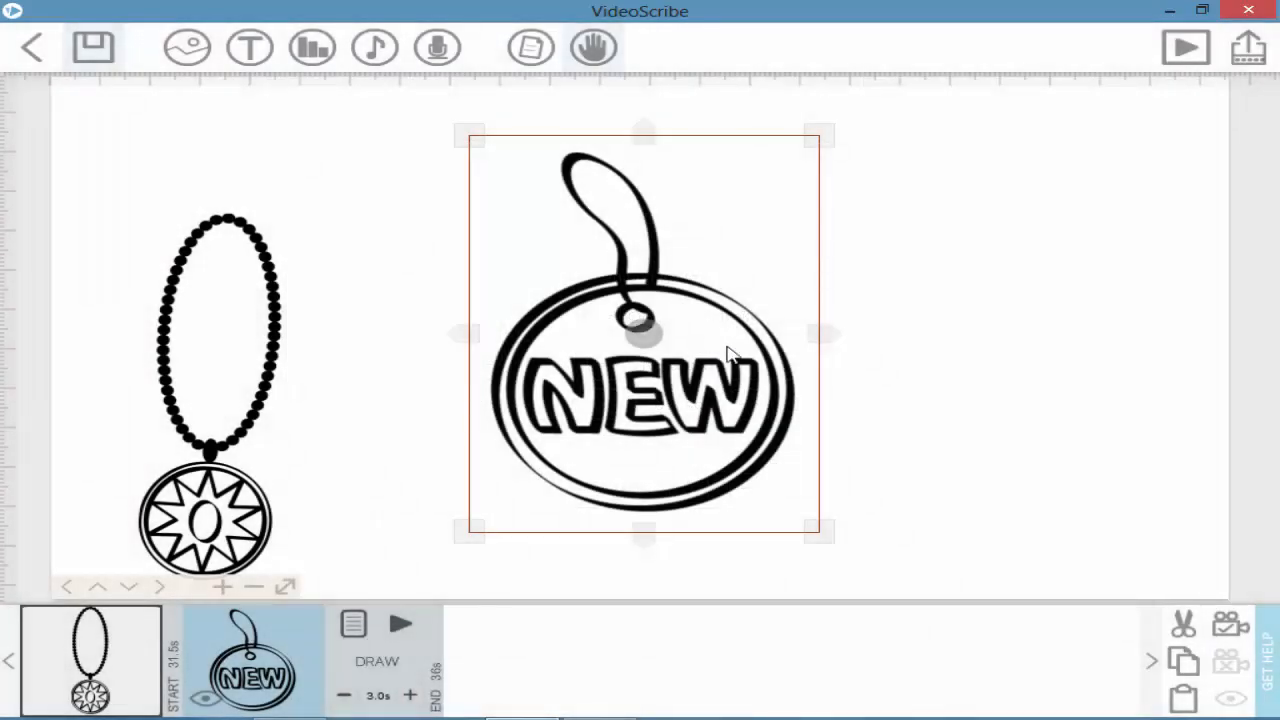
Step: Keep the NEW tag's Draw animation and replace its image with the necklace
{"action": "left_click", "coordinate": [352, 627]}
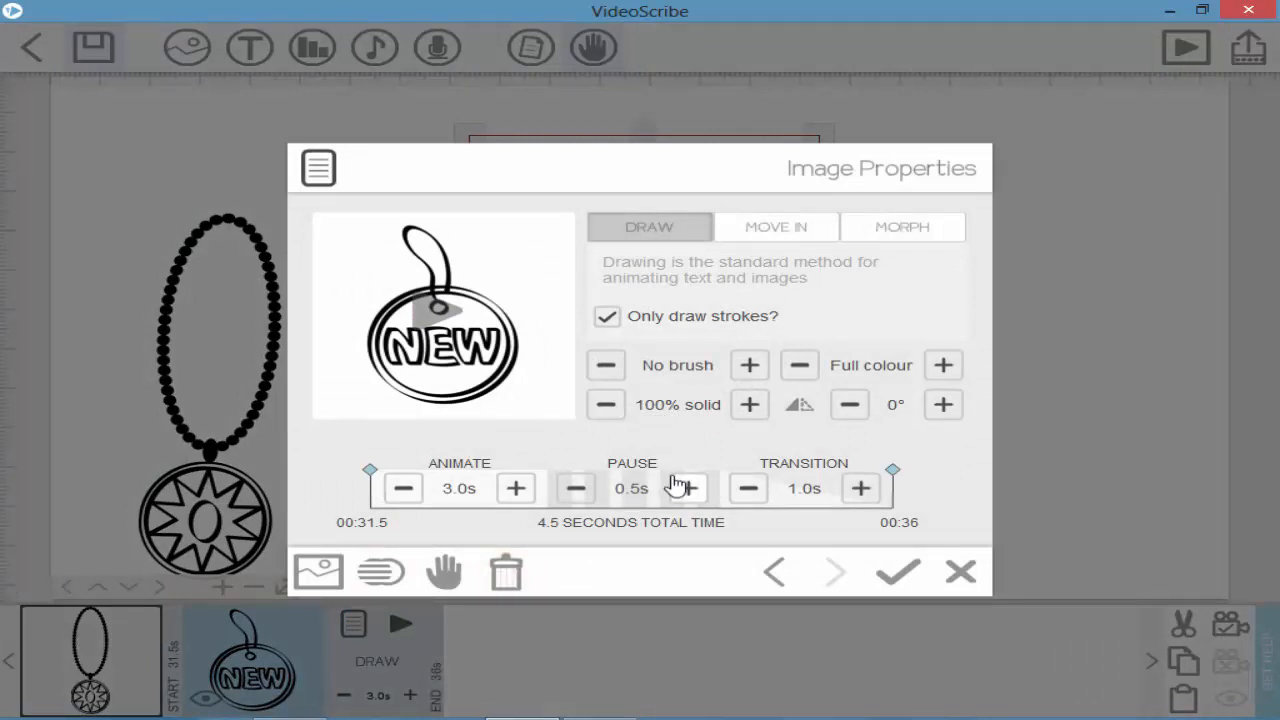
{"action": "left_click", "coordinate": [800, 232]}
{"action": "left_click", "coordinate": [680, 234]}
{"action": "left_click", "coordinate": [790, 240]}
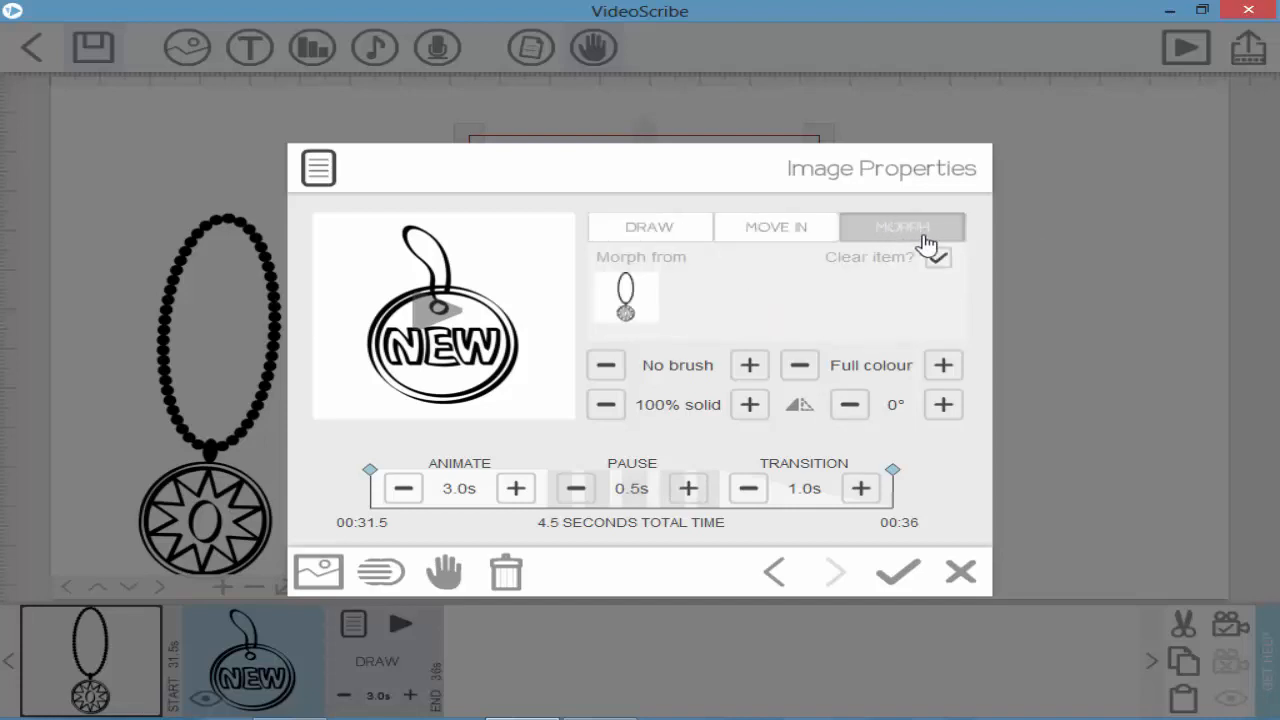
{"action": "left_click", "coordinate": [658, 242]}
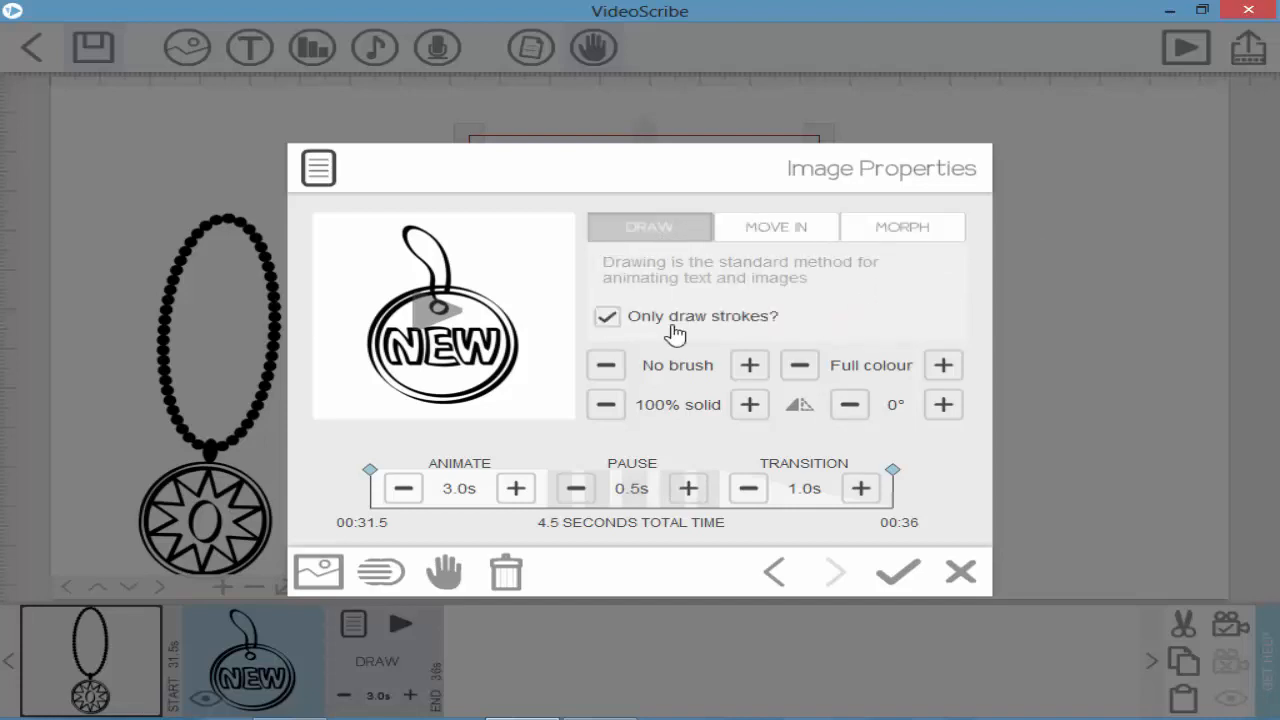
{"action": "left_click", "coordinate": [318, 571]}
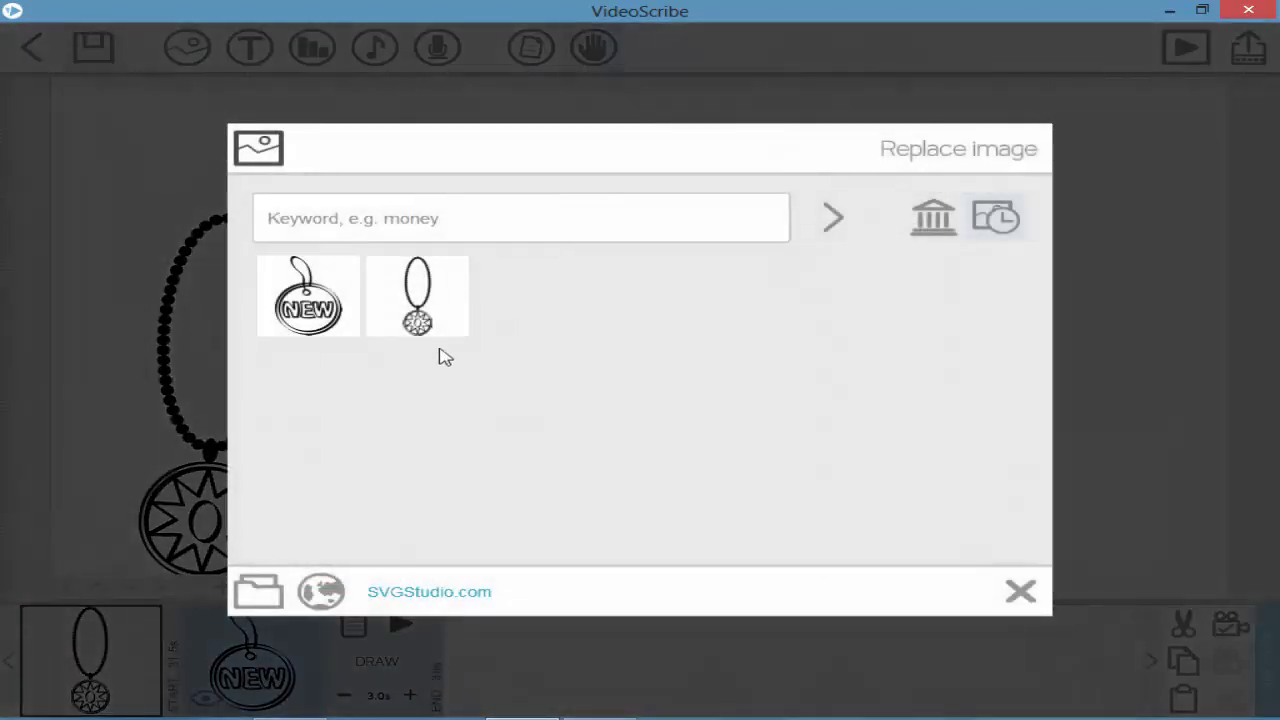
{"action": "left_click", "coordinate": [417, 294]}
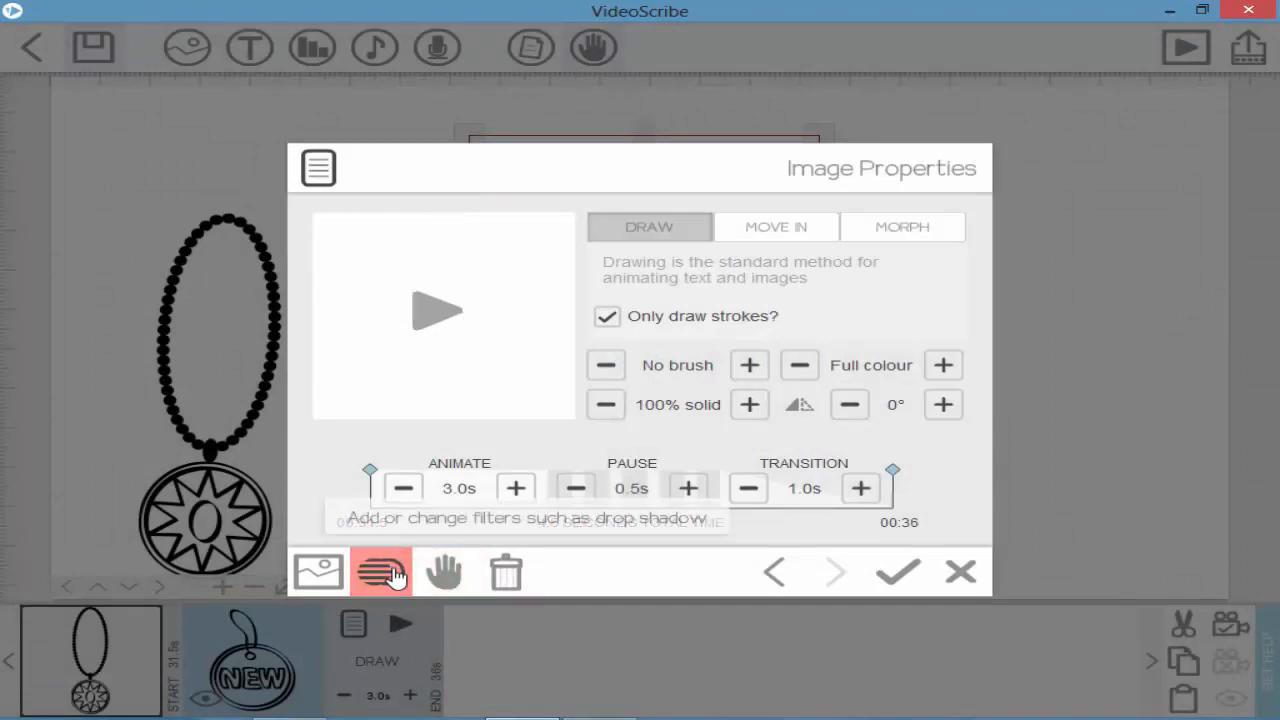
Step: Adjust the blur filter, choose the second drawing hand, and confirm the image properties
{"action": "left_click", "coordinate": [393, 572]}
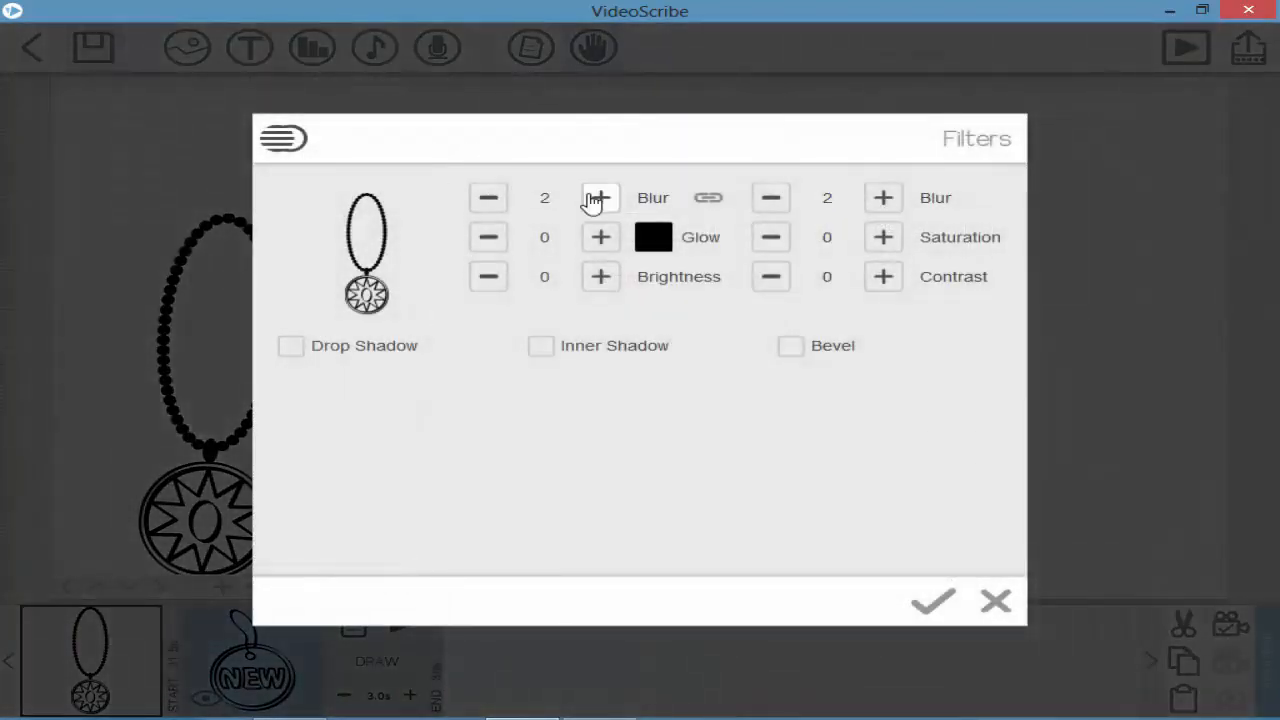
{"action": "left_click", "coordinate": [518, 196]}
{"action": "left_click", "coordinate": [484, 196]}
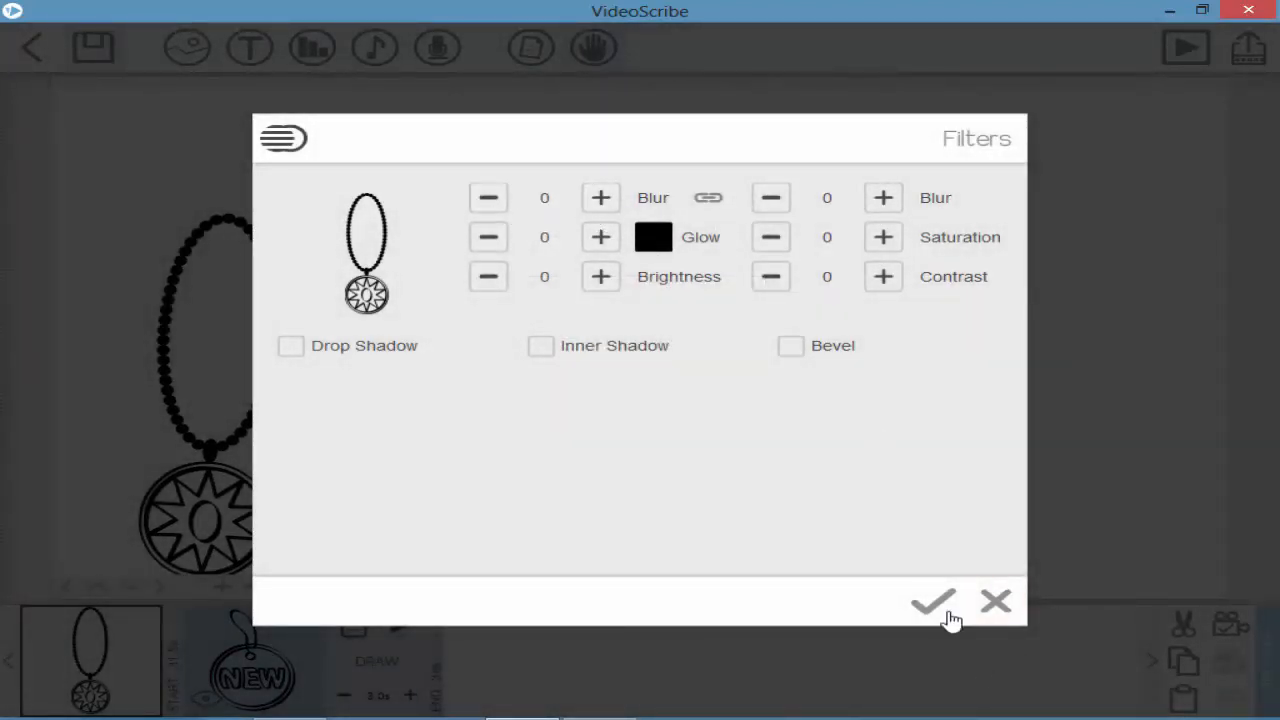
{"action": "left_click", "coordinate": [994, 604]}
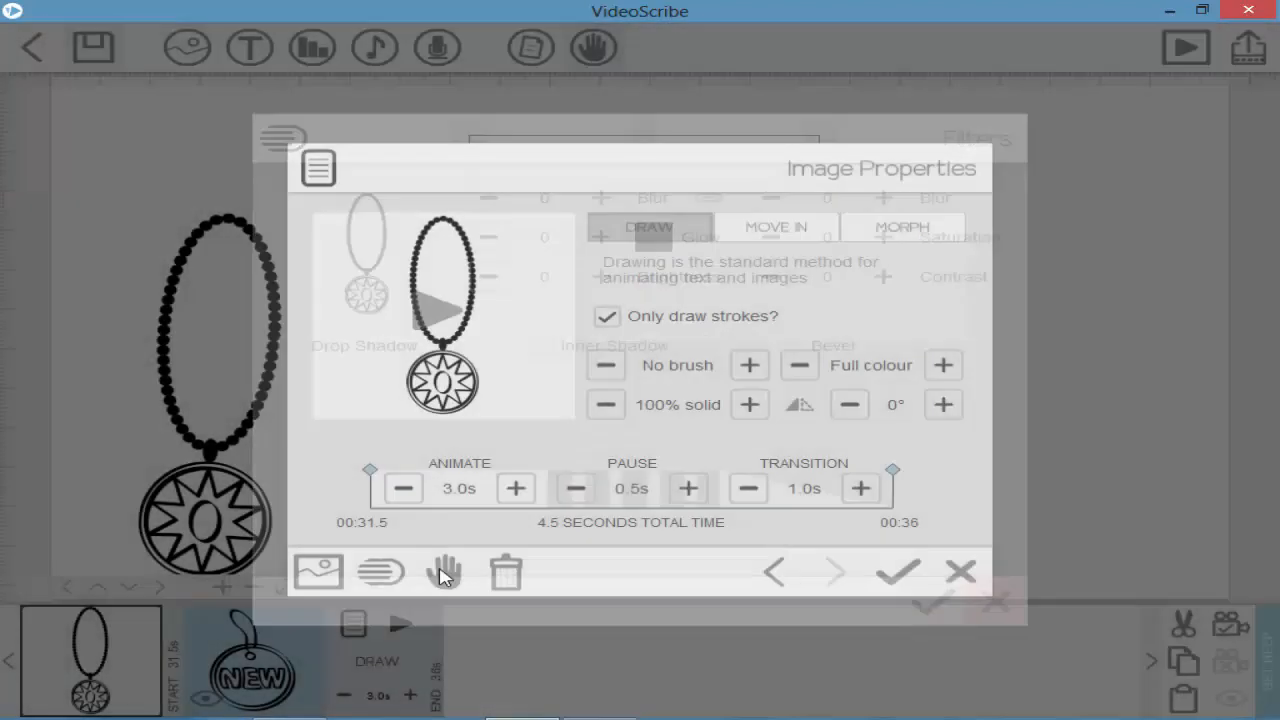
{"action": "left_click", "coordinate": [446, 572]}
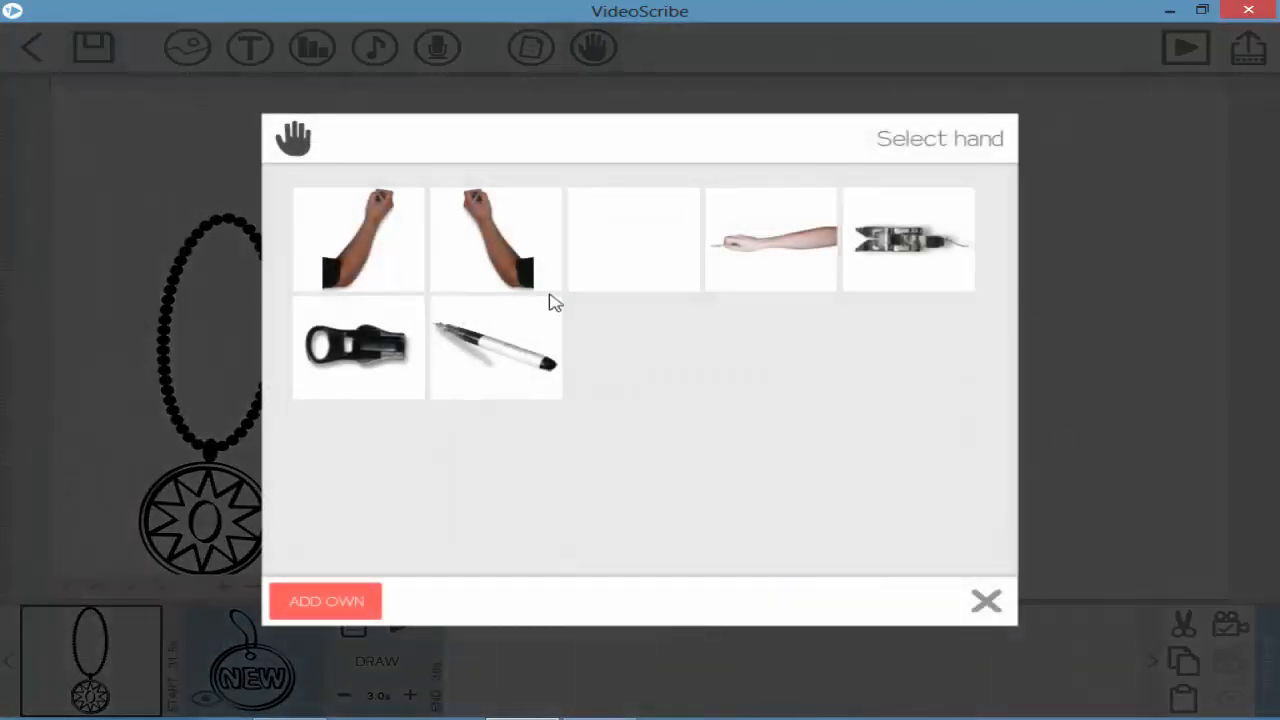
{"action": "left_click", "coordinate": [486, 240]}
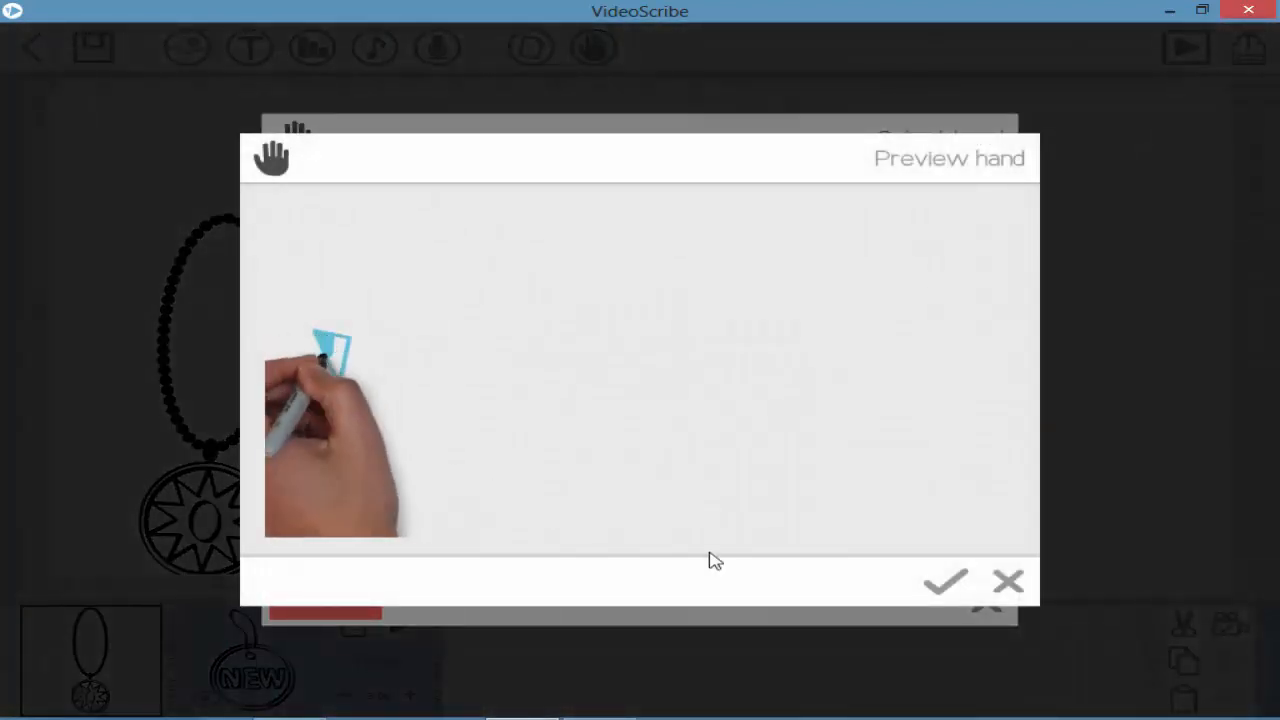
{"action": "left_click", "coordinate": [943, 600]}
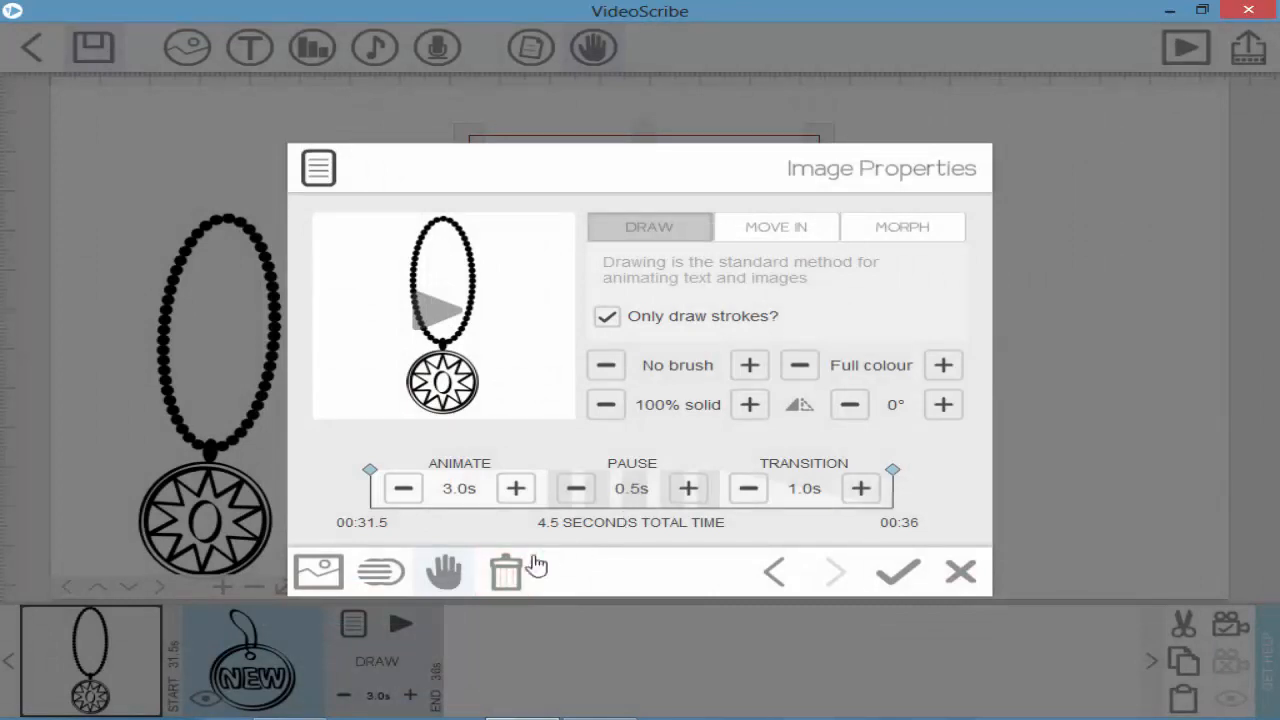
{"action": "left_click", "coordinate": [773, 571]}
{"action": "left_click", "coordinate": [836, 573]}
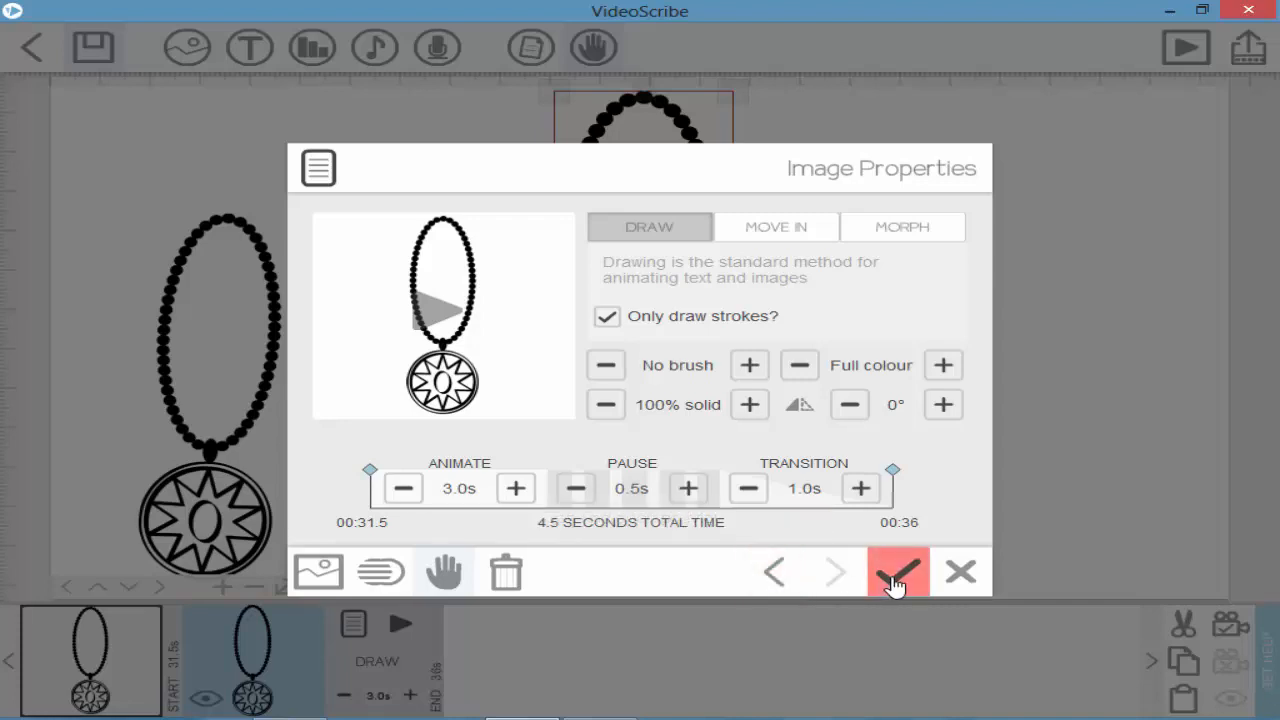
{"action": "left_click", "coordinate": [895, 580]}
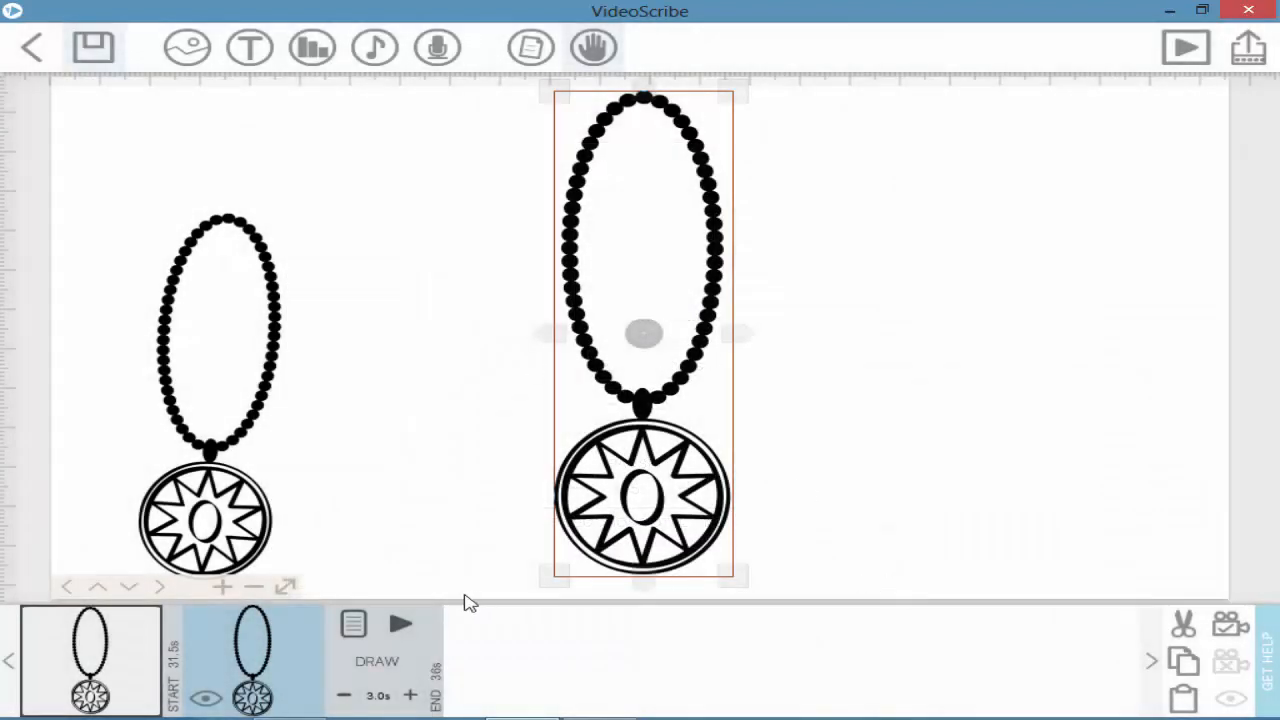
Step: Preview the draw animations of the two necklace elements
{"action": "left_click", "coordinate": [401, 623]}
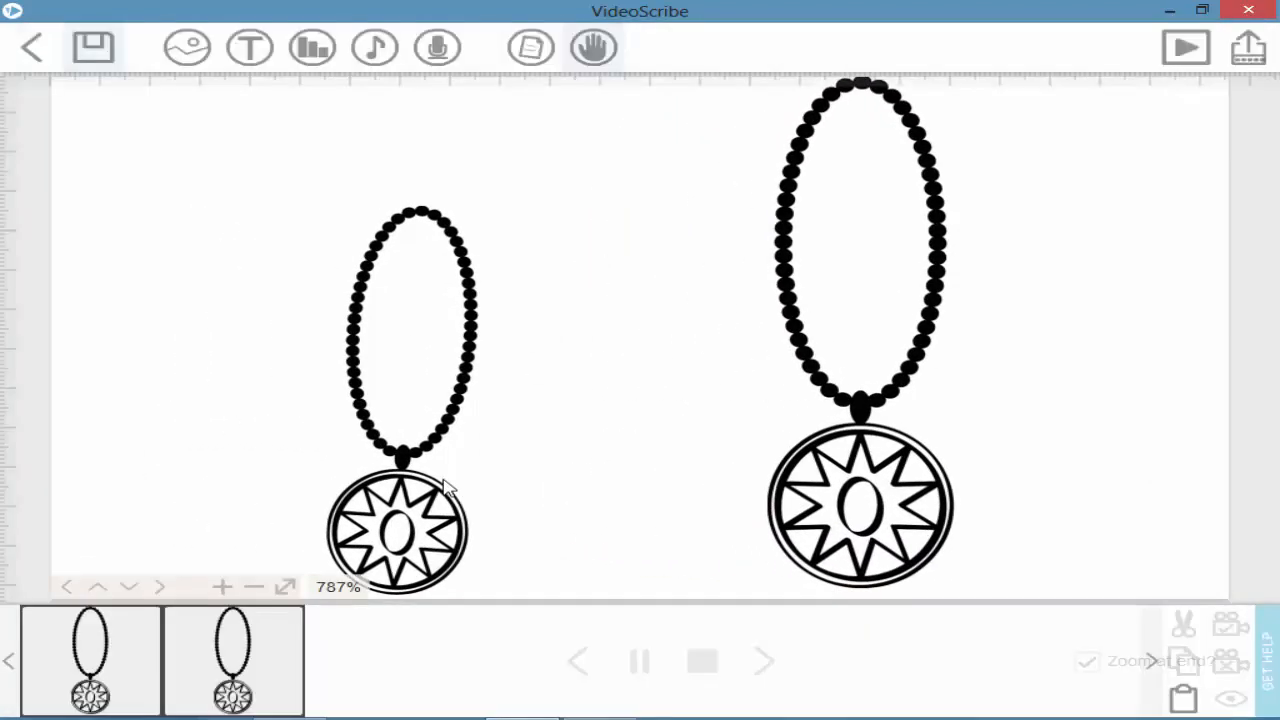
{"action": "left_click", "coordinate": [243, 643]}
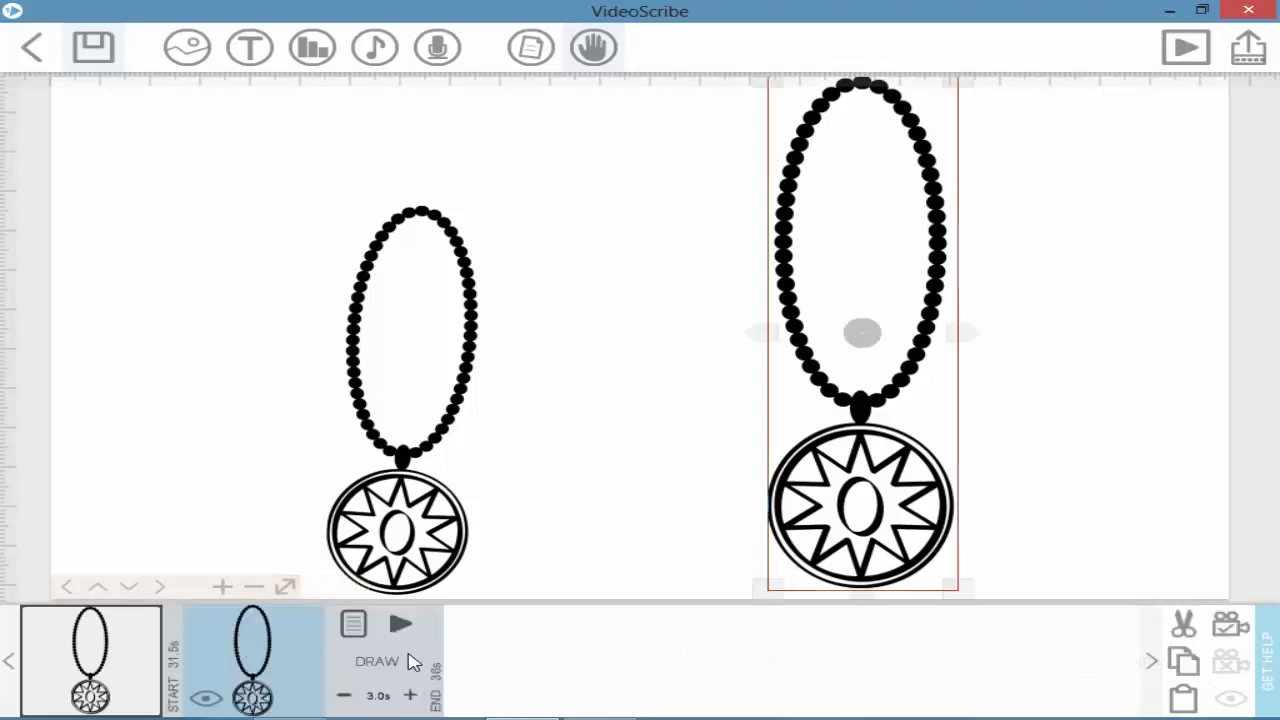
{"action": "left_click", "coordinate": [401, 623]}
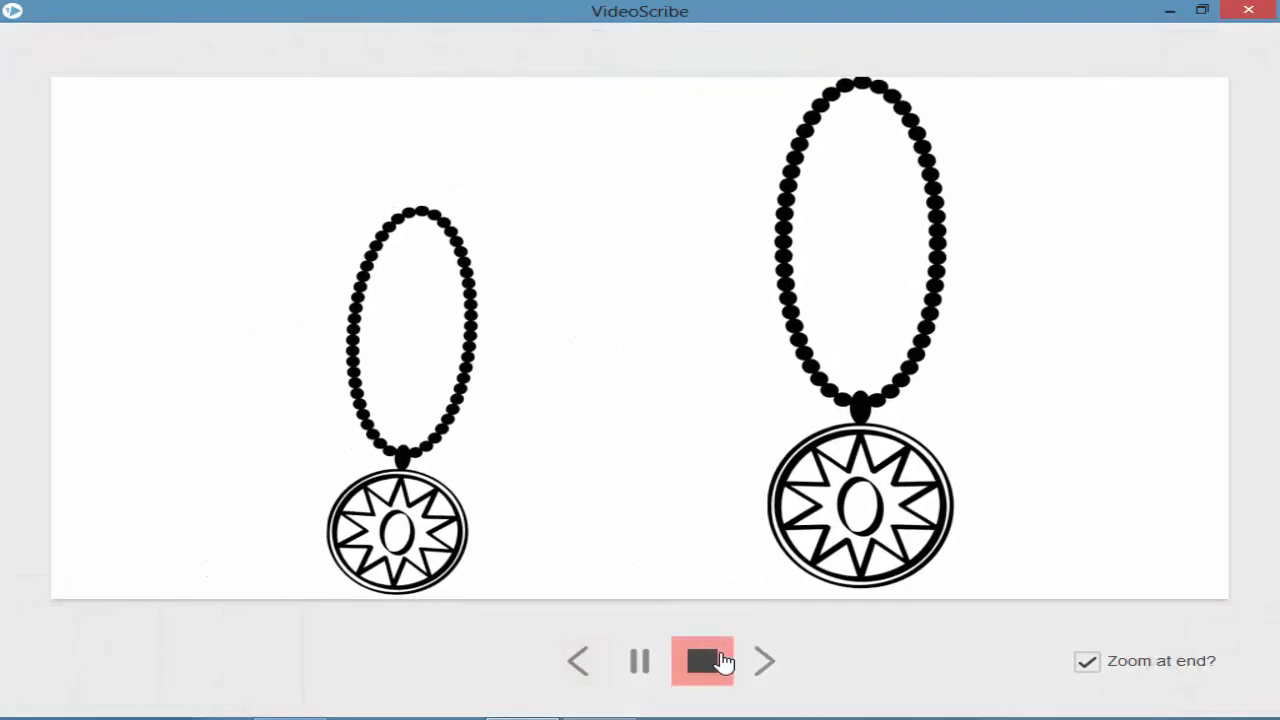
{"action": "left_click", "coordinate": [714, 661]}
{"action": "left_click", "coordinate": [162, 648]}
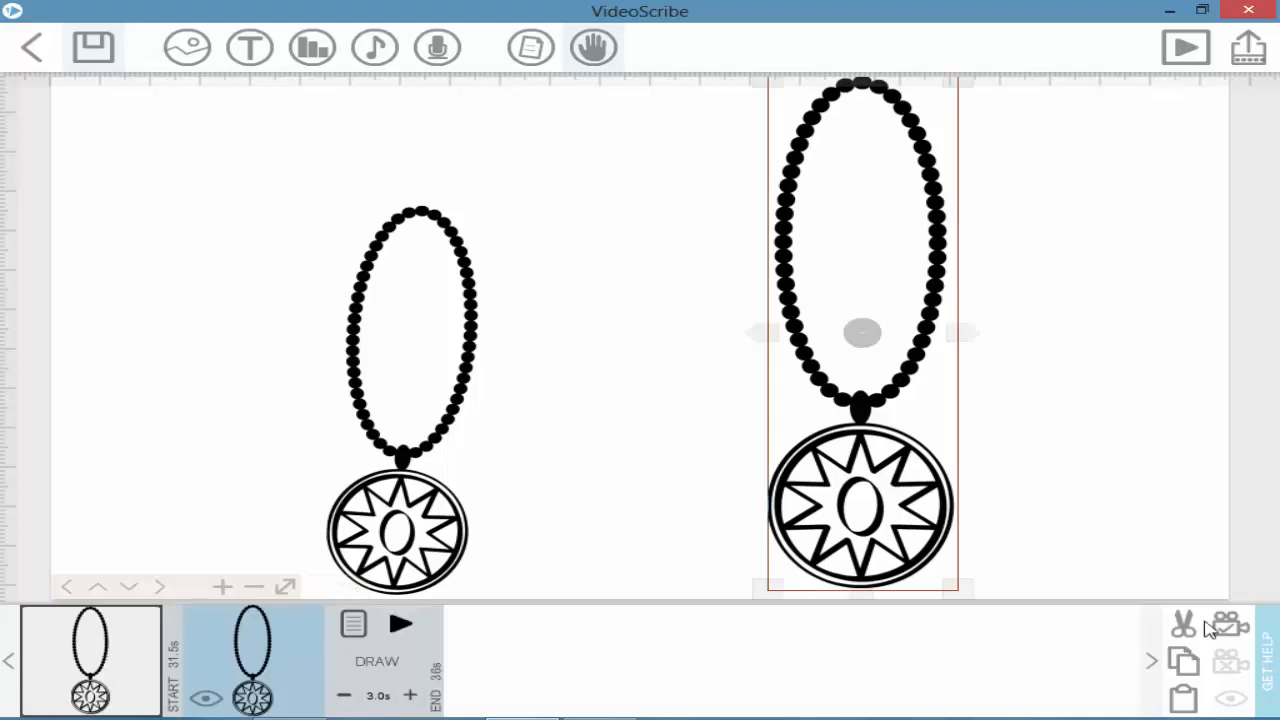
Step: Delete the tilted duplicate necklace, preview the remaining one, and open its image properties
{"action": "left_click", "coordinate": [108, 662]}
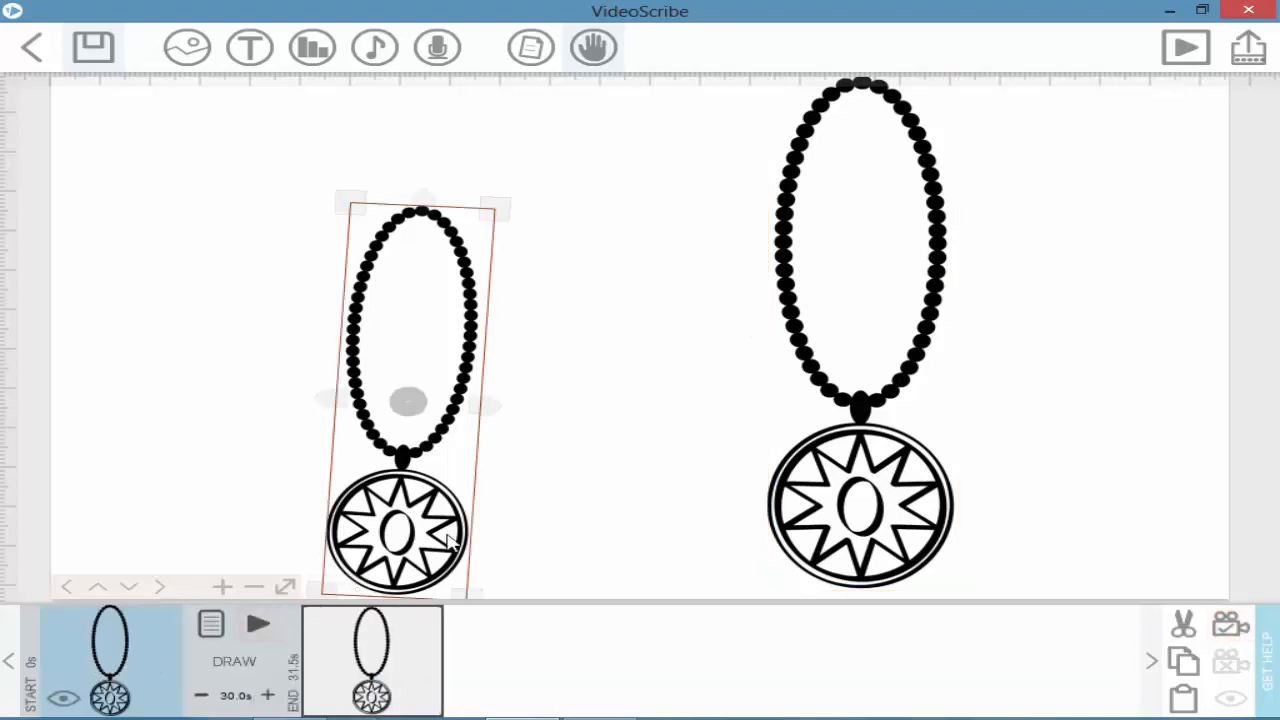
{"action": "left_click", "coordinate": [1230, 665]}
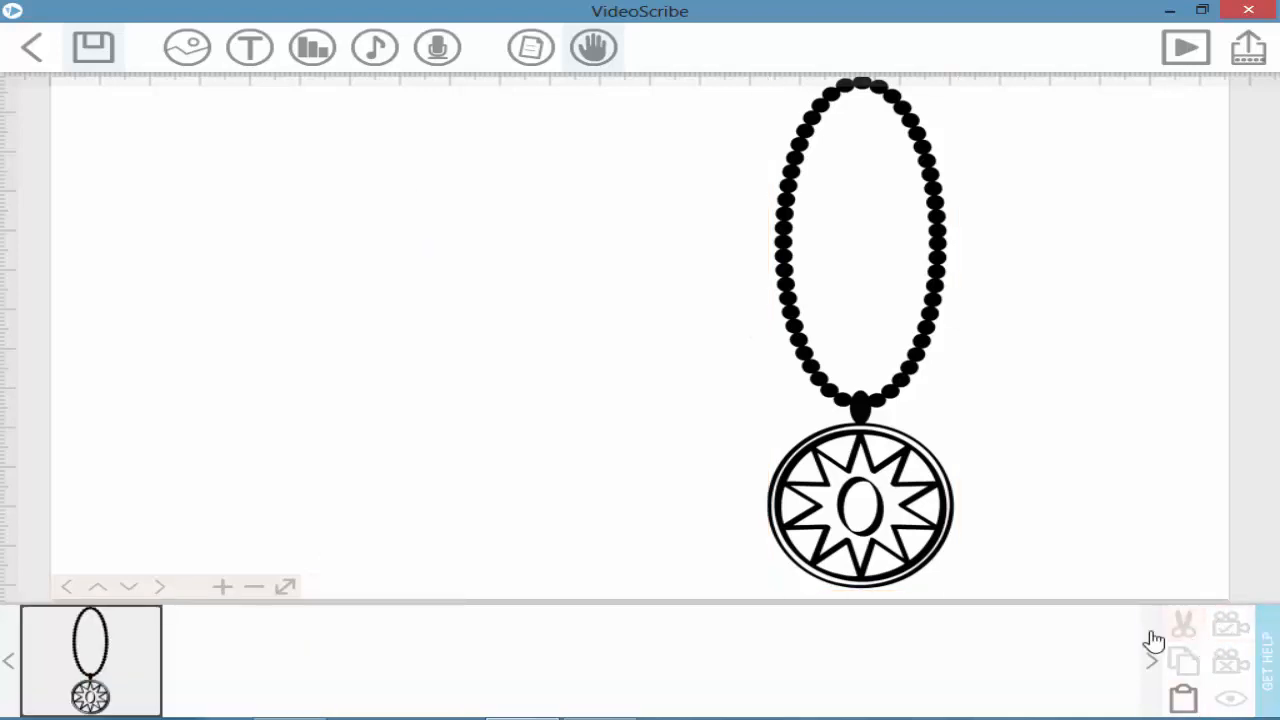
{"action": "left_click", "coordinate": [53, 681]}
{"action": "left_click", "coordinate": [243, 632]}
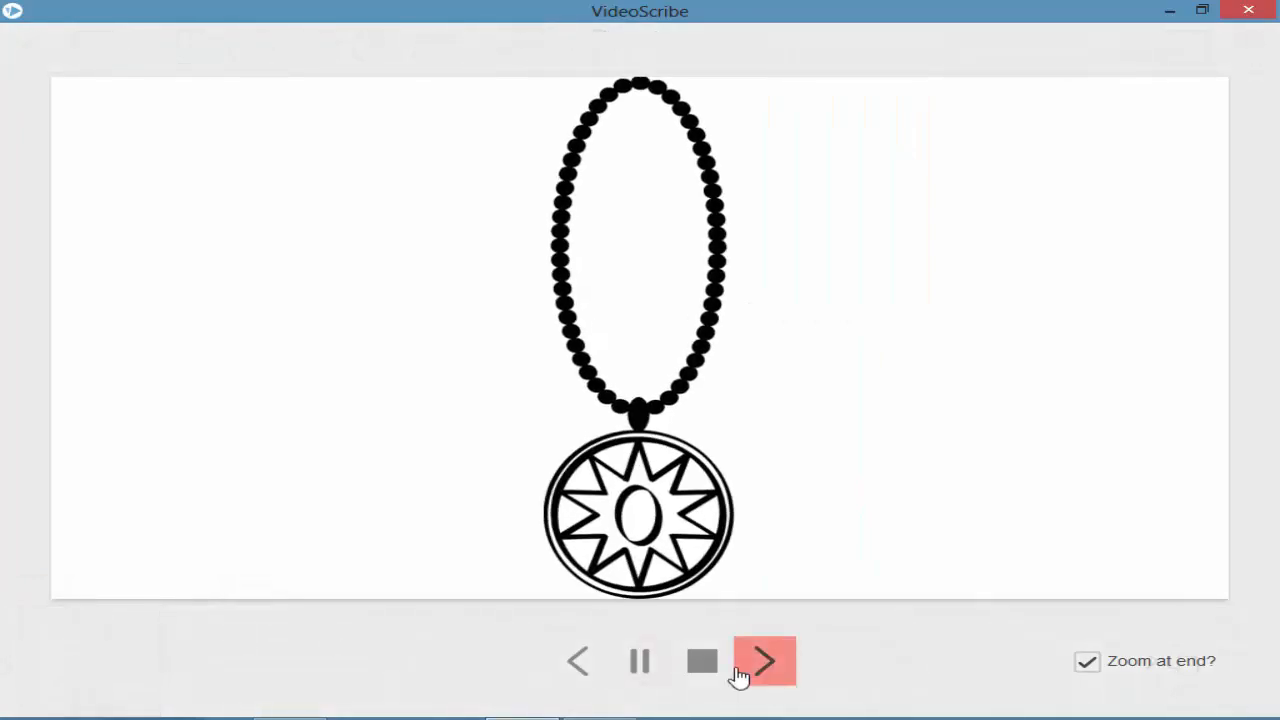
{"action": "left_click", "coordinate": [108, 665]}
{"action": "left_click", "coordinate": [210, 627]}
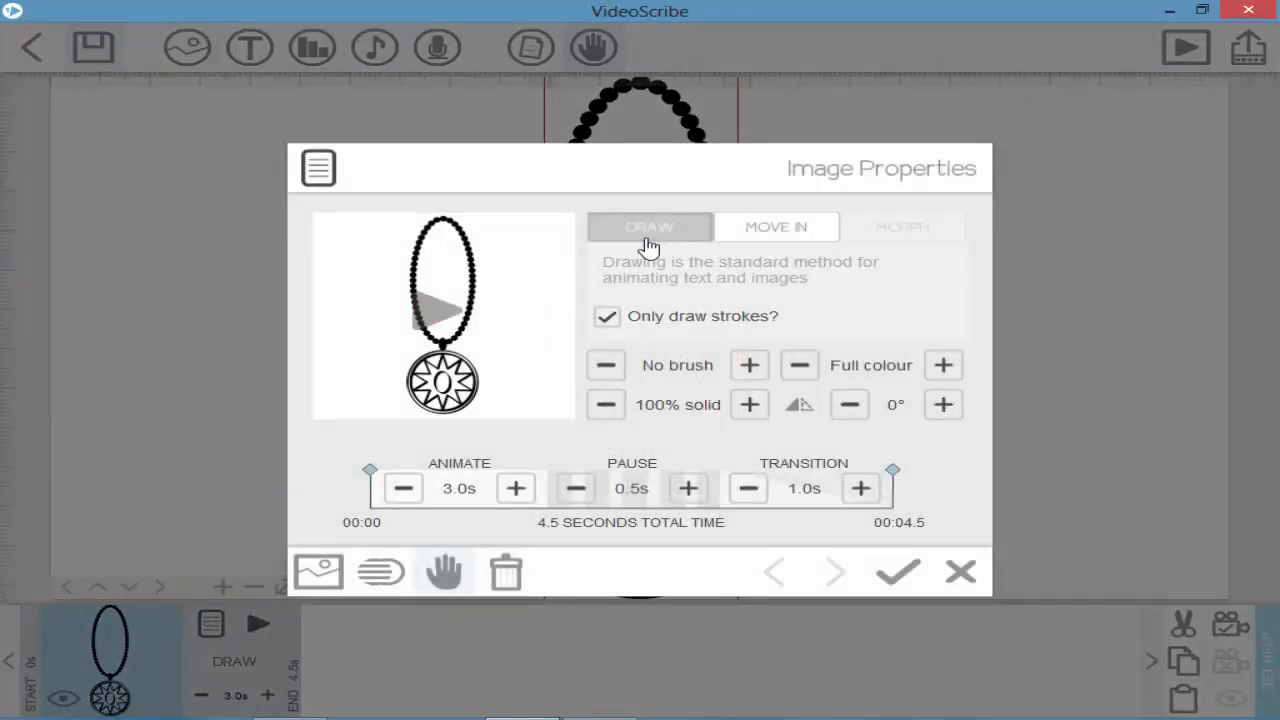
Step: Set the necklace to draw outline strokes with the marker pen as its drawing hand
{"action": "left_click", "coordinate": [606, 316]}
{"action": "left_click", "coordinate": [506, 572]}
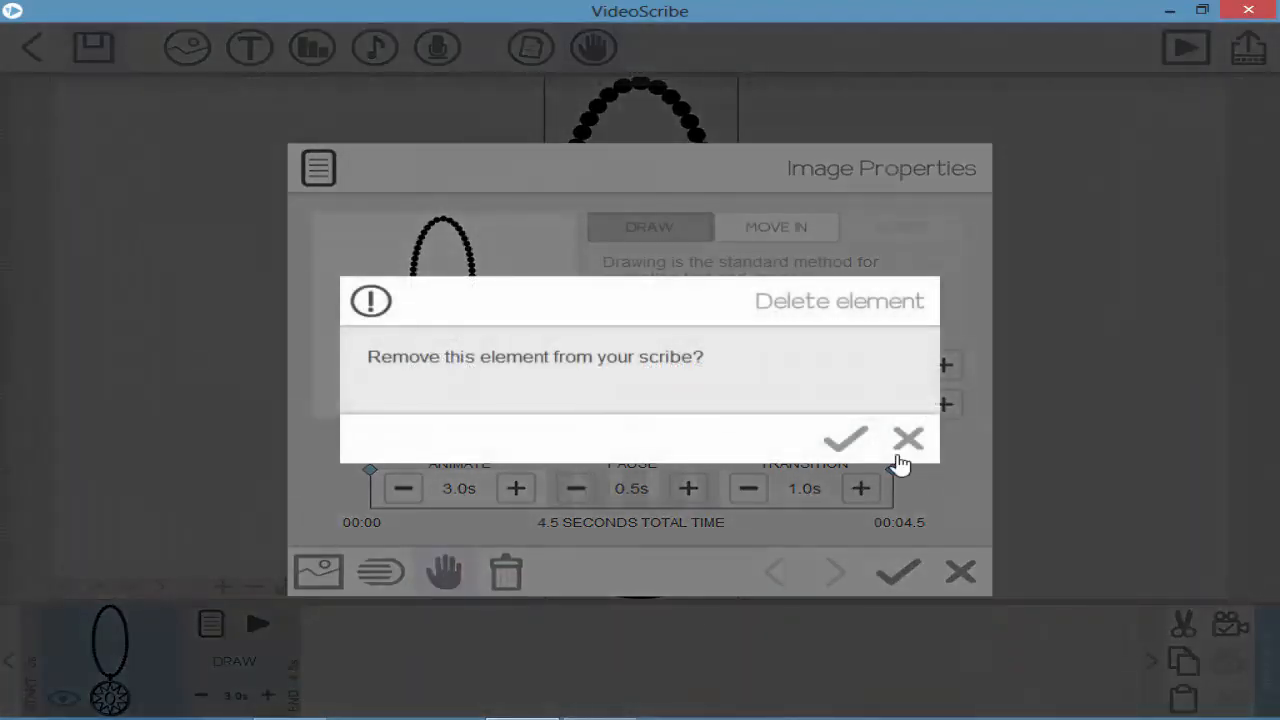
{"action": "left_click", "coordinate": [905, 440]}
{"action": "left_click", "coordinate": [443, 571]}
{"action": "left_click", "coordinate": [568, 530]}
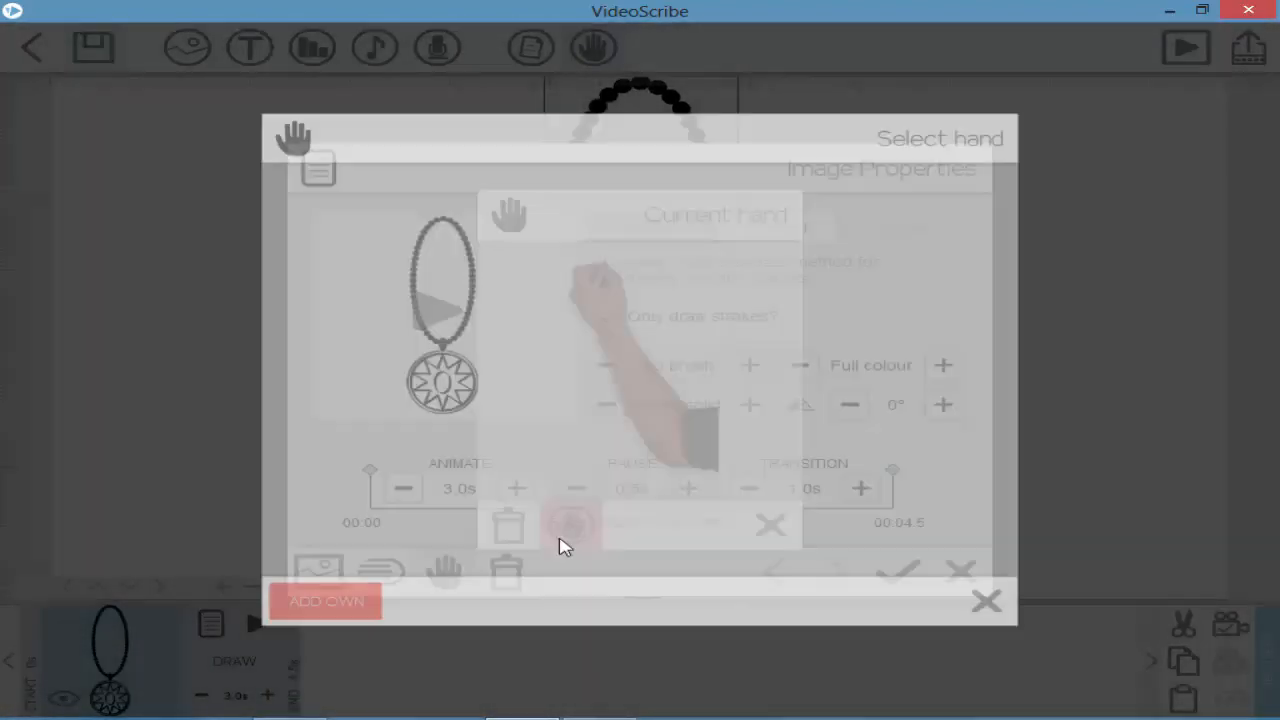
{"action": "left_click", "coordinate": [490, 335]}
{"action": "left_click", "coordinate": [932, 576]}
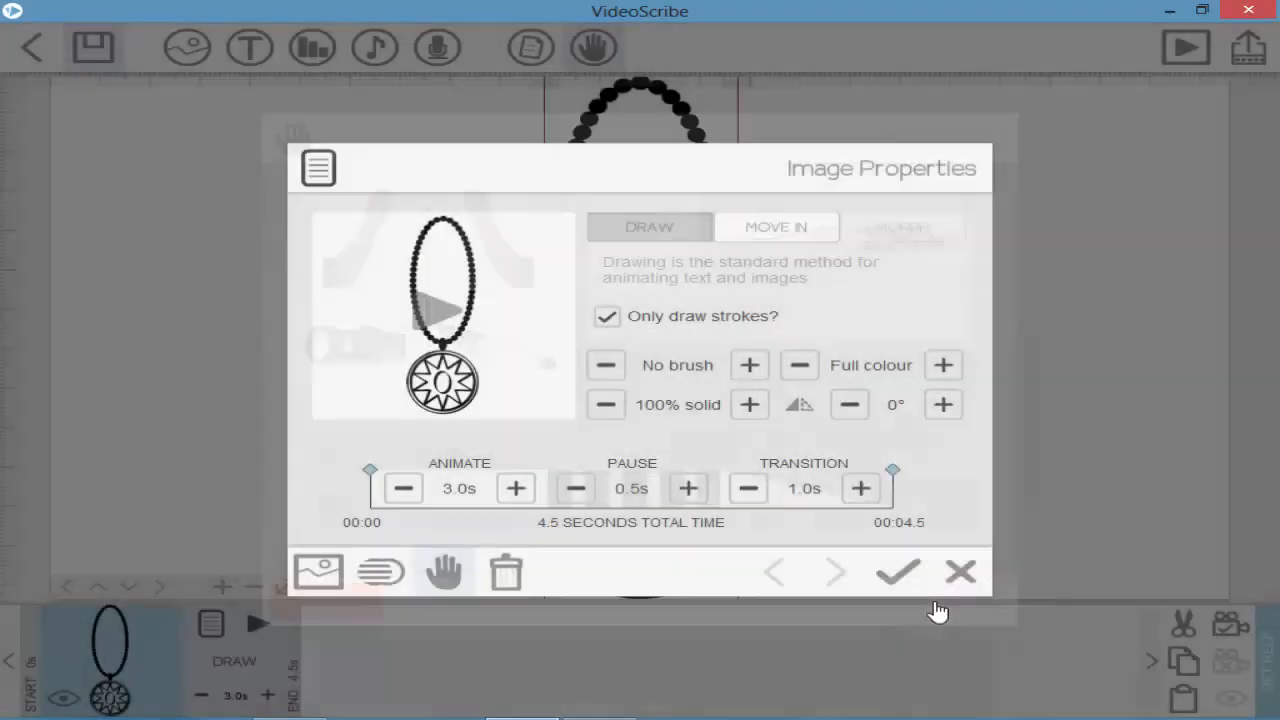
Step: Close the image properties and preview the necklace being drawn
{"action": "left_click", "coordinate": [897, 572]}
{"action": "left_click", "coordinate": [262, 622]}
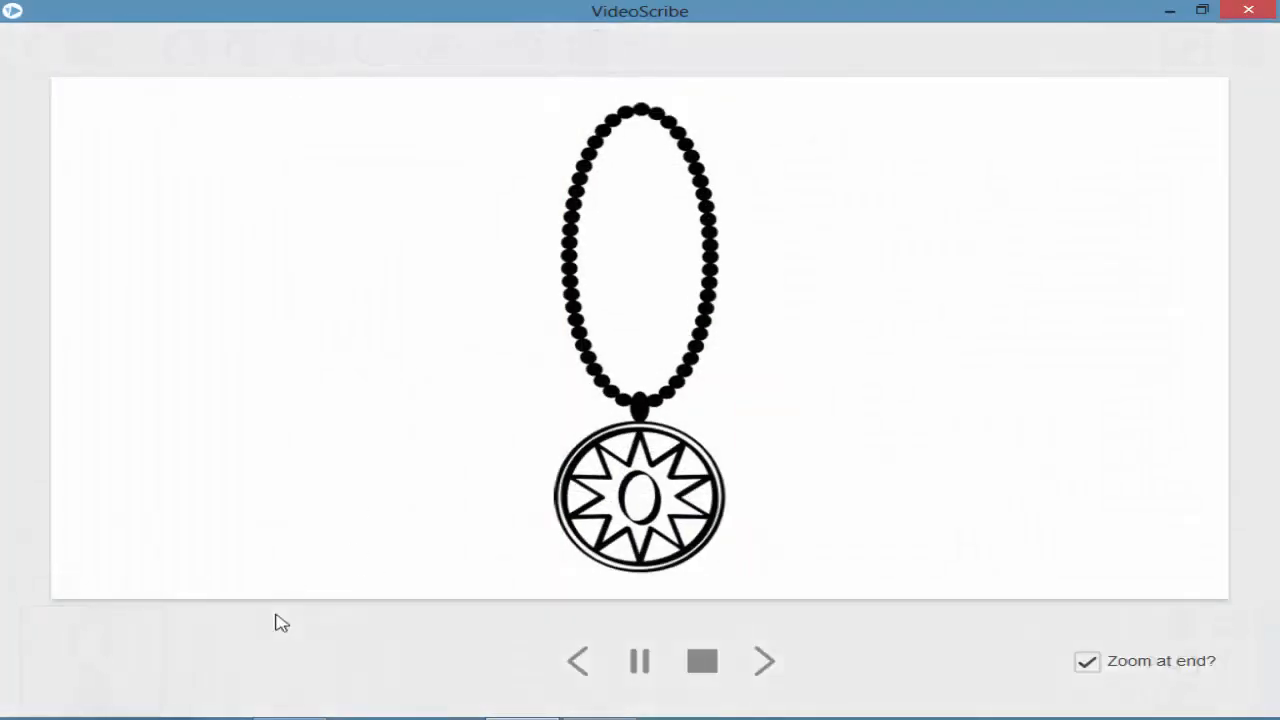
{"action": "left_click", "coordinate": [700, 660]}
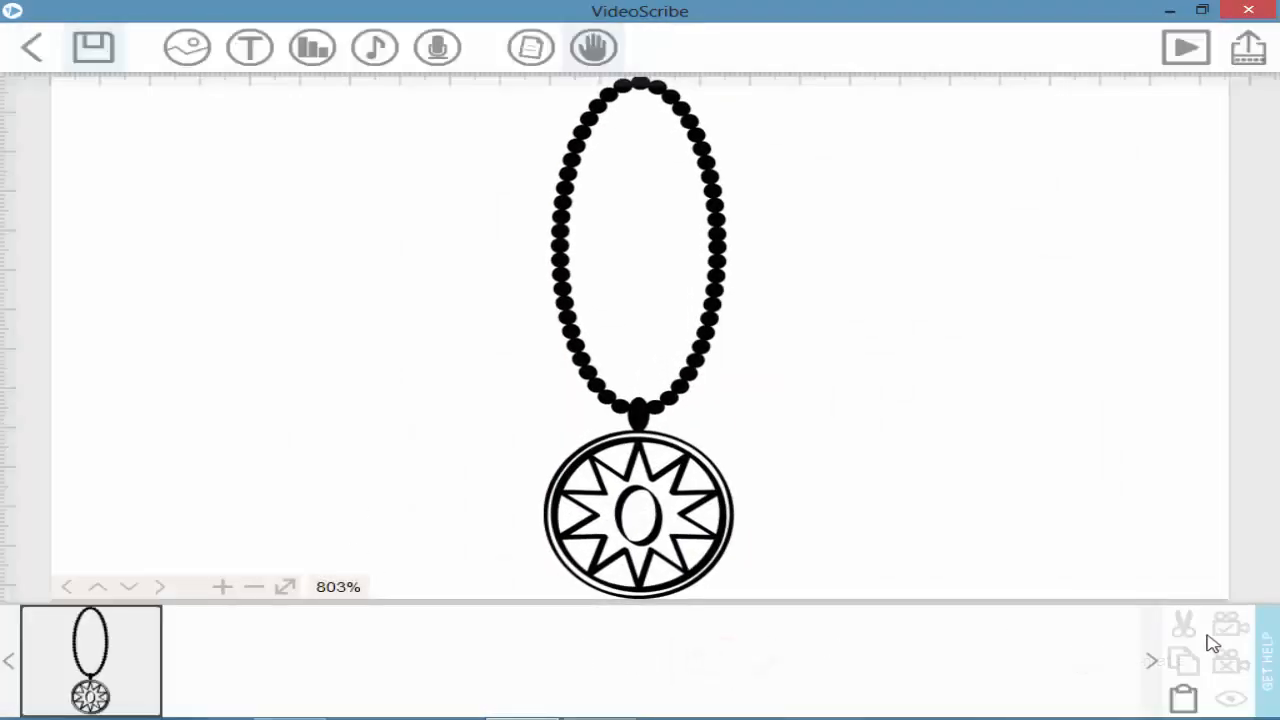
{"action": "left_click", "coordinate": [149, 663]}
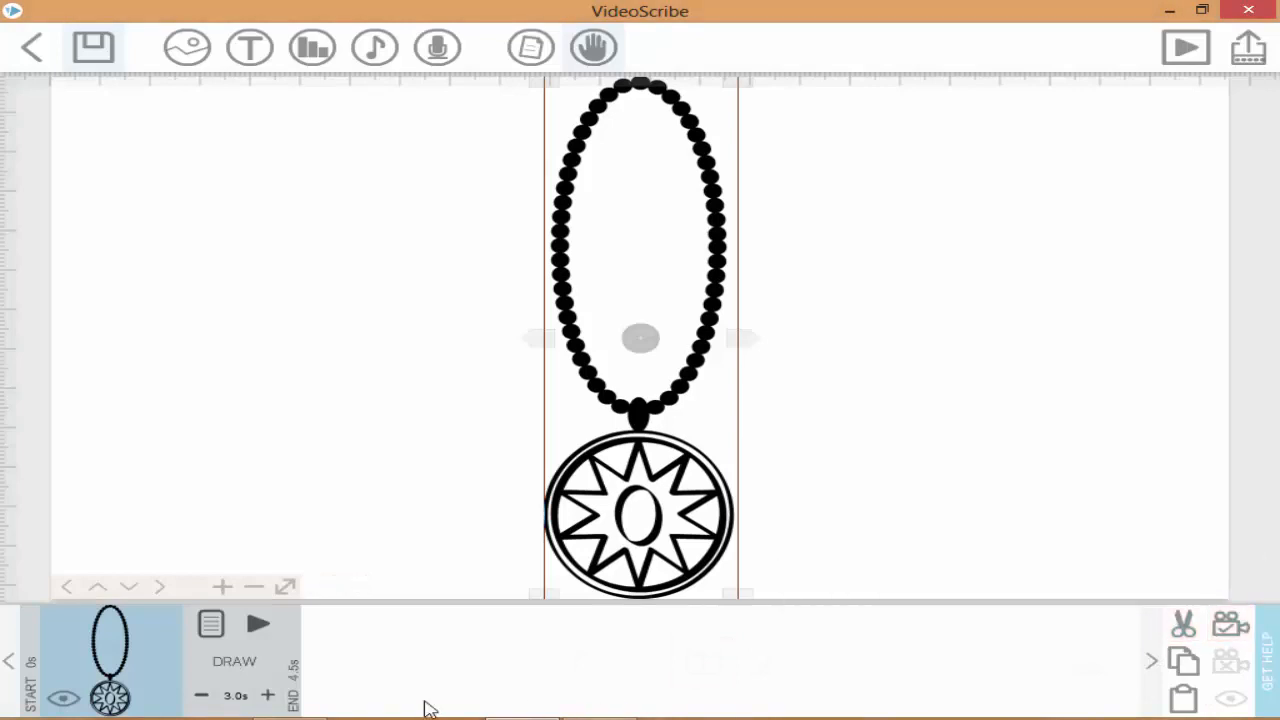
Step: Preview the necklace, then choose the marker pen from the Hand toolbar
{"action": "left_click", "coordinate": [258, 623]}
{"action": "left_click", "coordinate": [705, 658]}
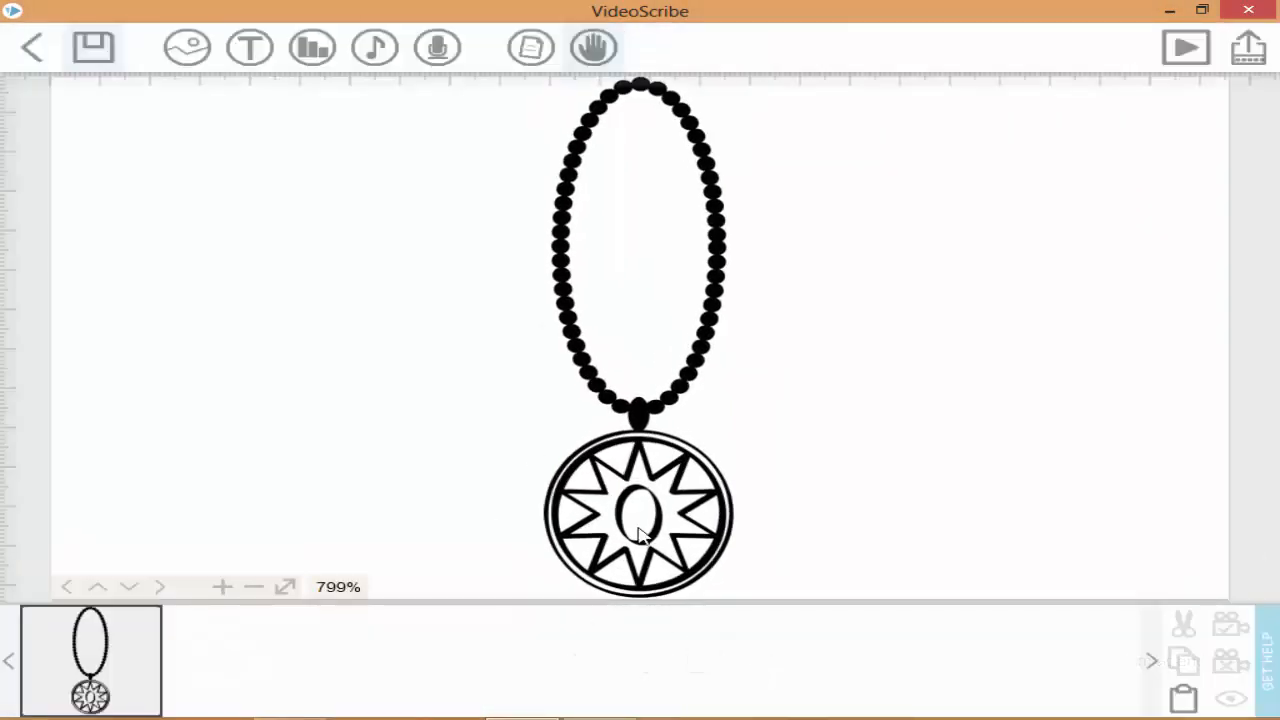
{"action": "left_click", "coordinate": [596, 45]}
{"action": "left_click", "coordinate": [509, 358]}
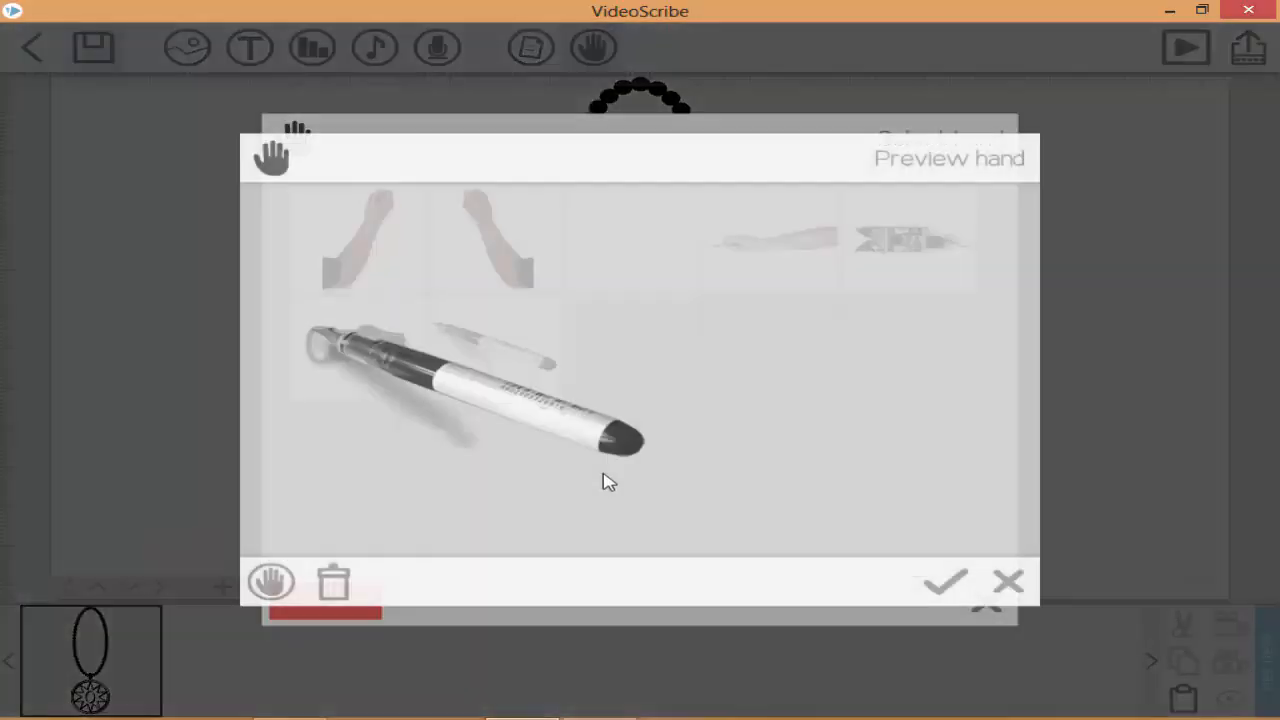
{"action": "left_click", "coordinate": [921, 581]}
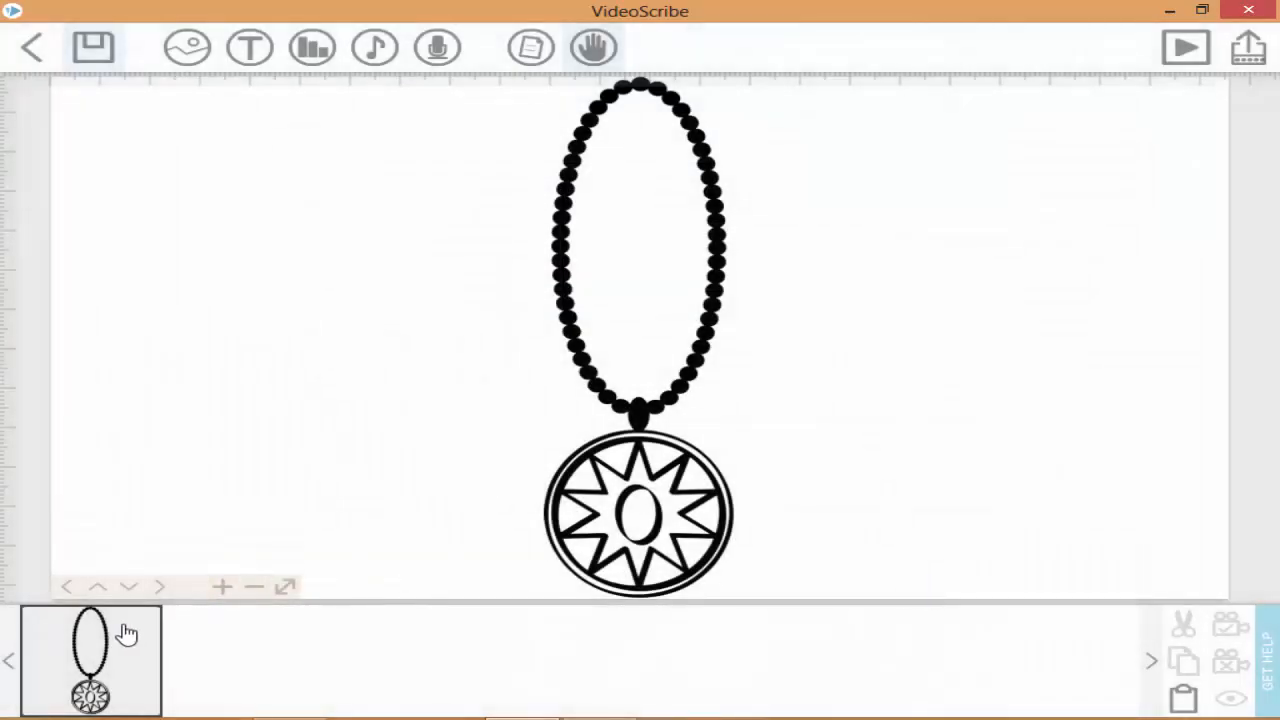
Step: Replay the necklace preview to watch the marker pen draw it
{"action": "left_click", "coordinate": [126, 633]}
{"action": "left_click", "coordinate": [258, 623]}
{"action": "left_click", "coordinate": [703, 660]}
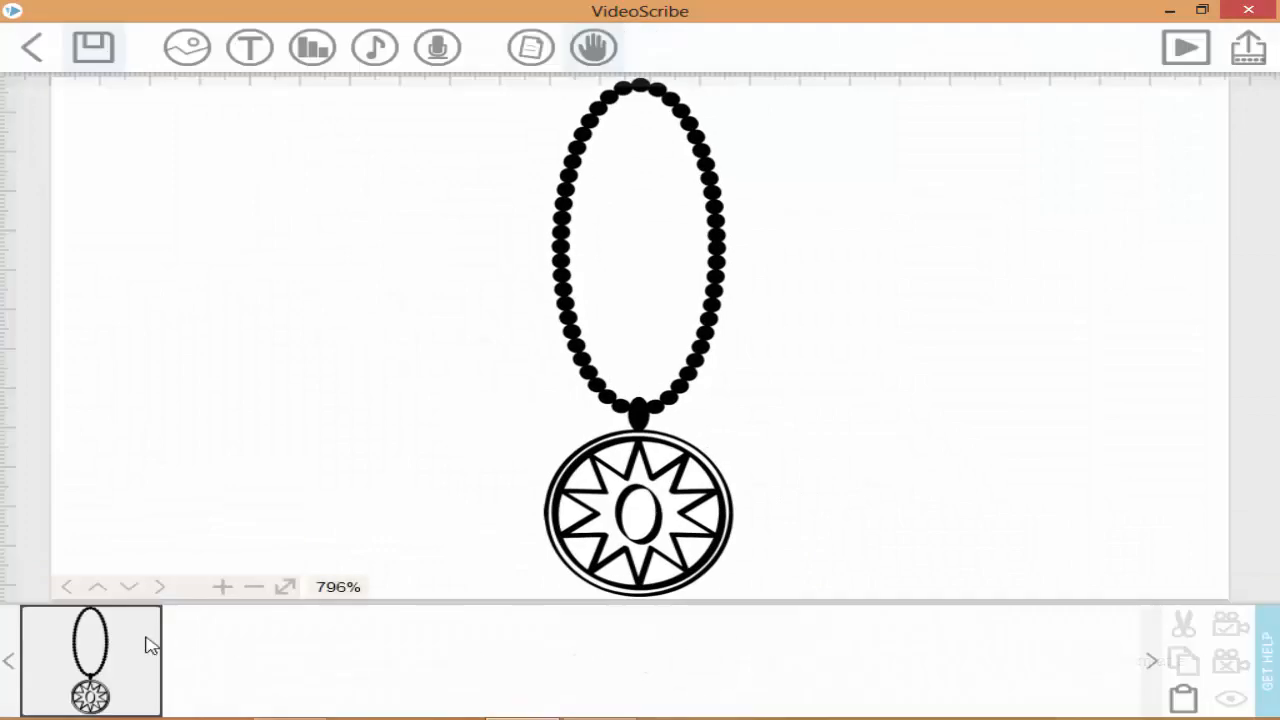
{"action": "left_click", "coordinate": [148, 645]}
{"action": "left_click", "coordinate": [1183, 623]}
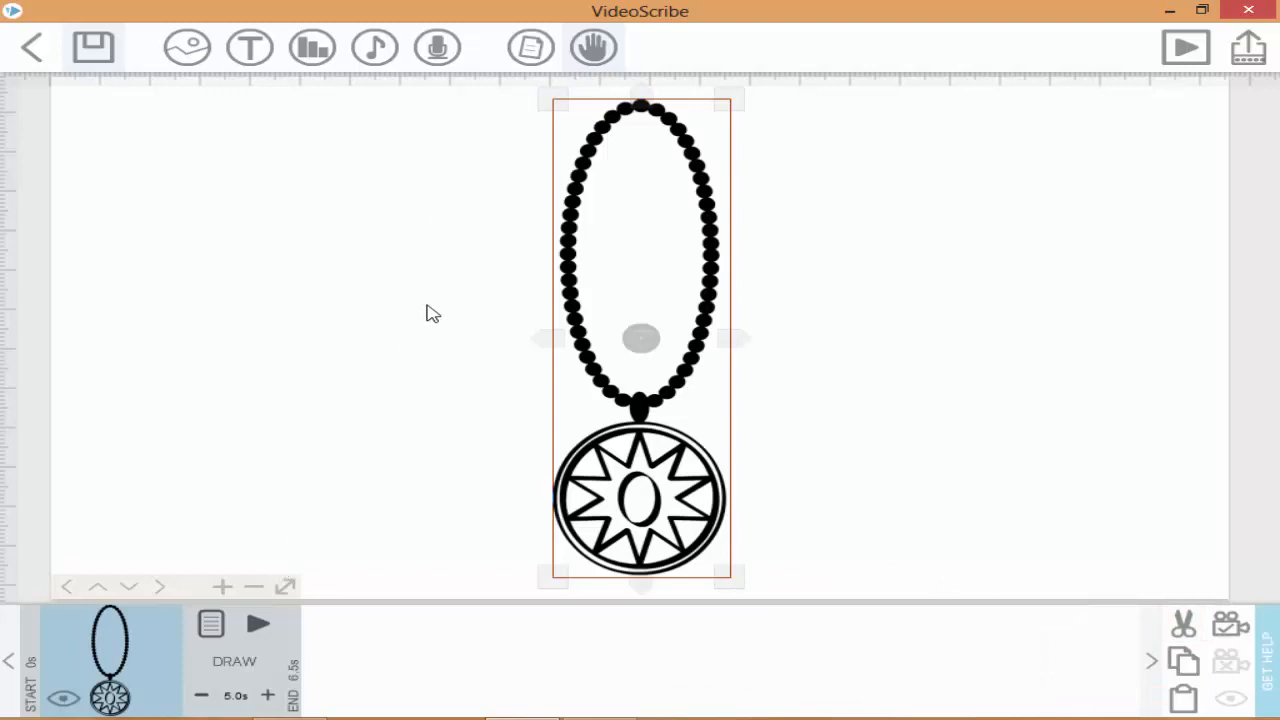
{"action": "left_click", "coordinate": [258, 628]}
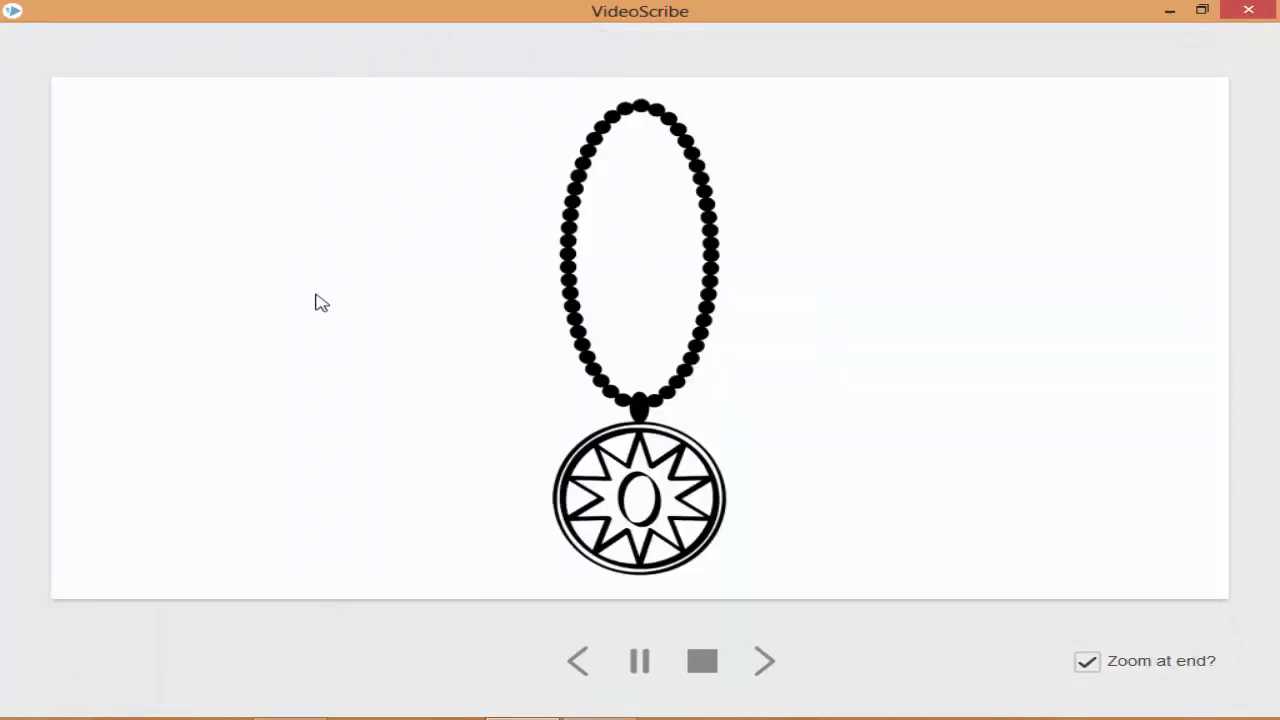
{"action": "left_click", "coordinate": [712, 661]}
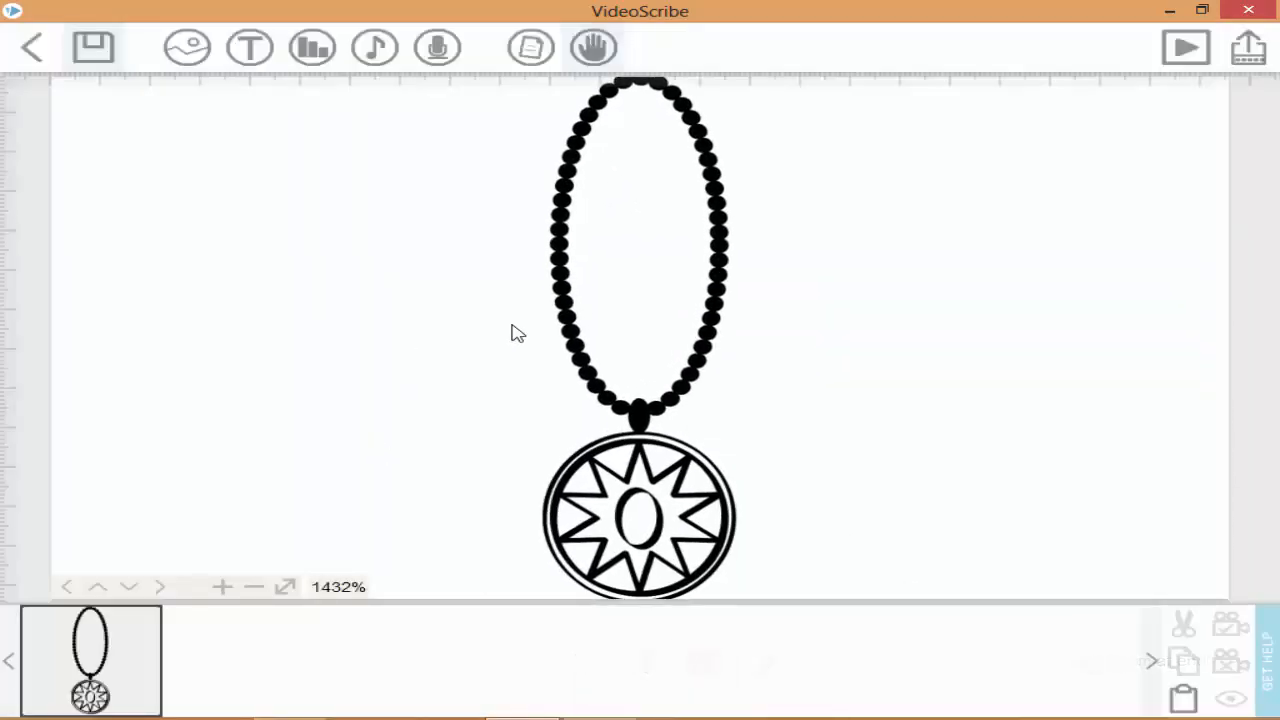
Step: Shrink the necklace slightly around the centre and preview it being drawn
{"action": "left_click", "coordinate": [70, 632]}
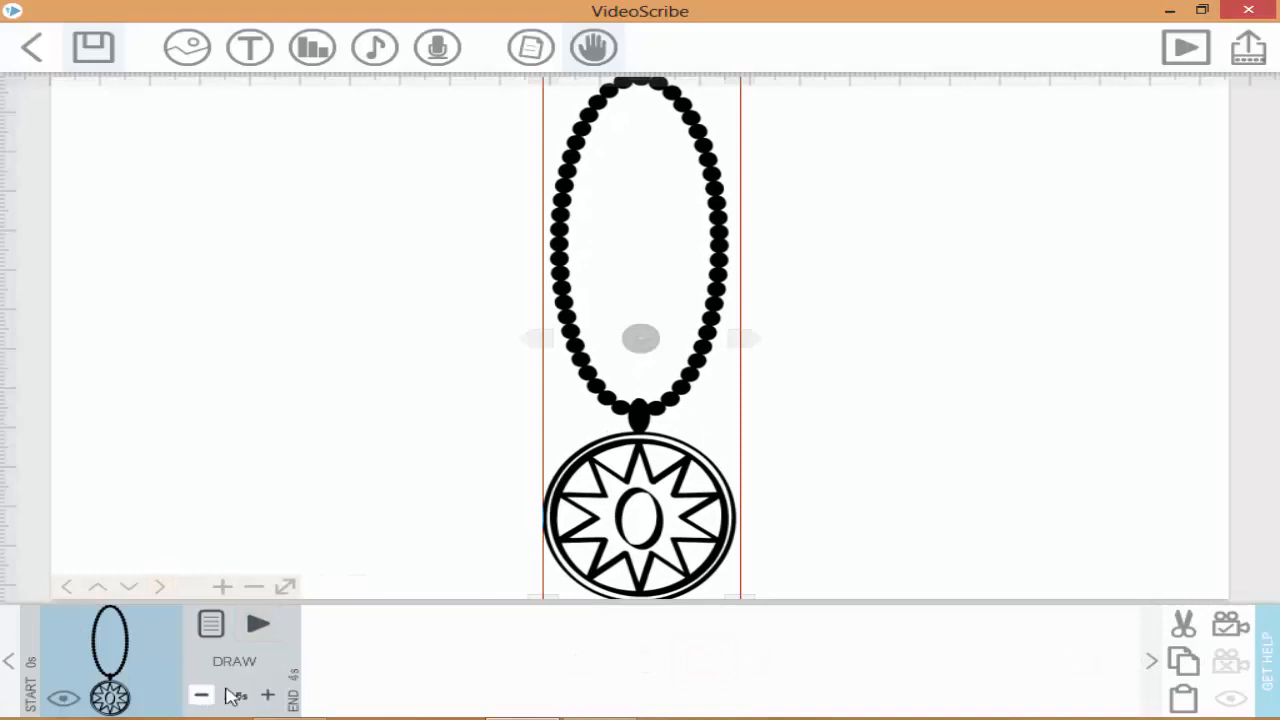
{"action": "left_click", "coordinate": [258, 625]}
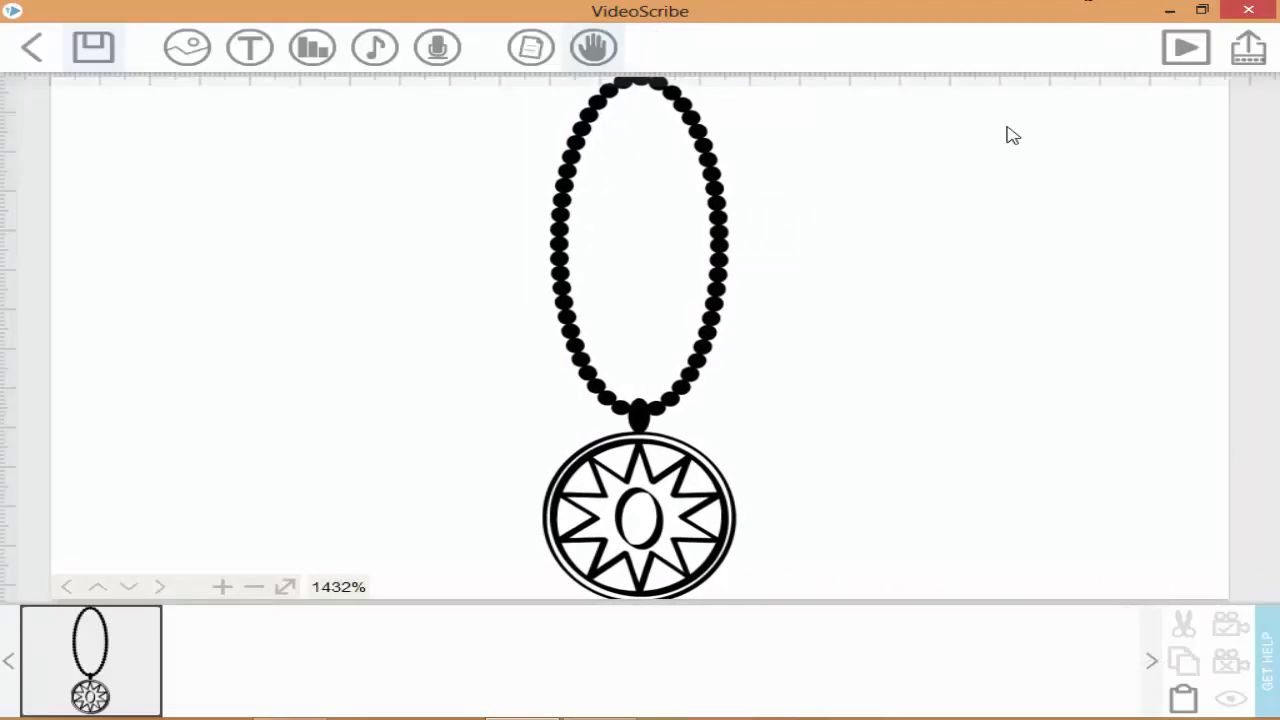
{"action": "left_click", "coordinate": [616, 333]}
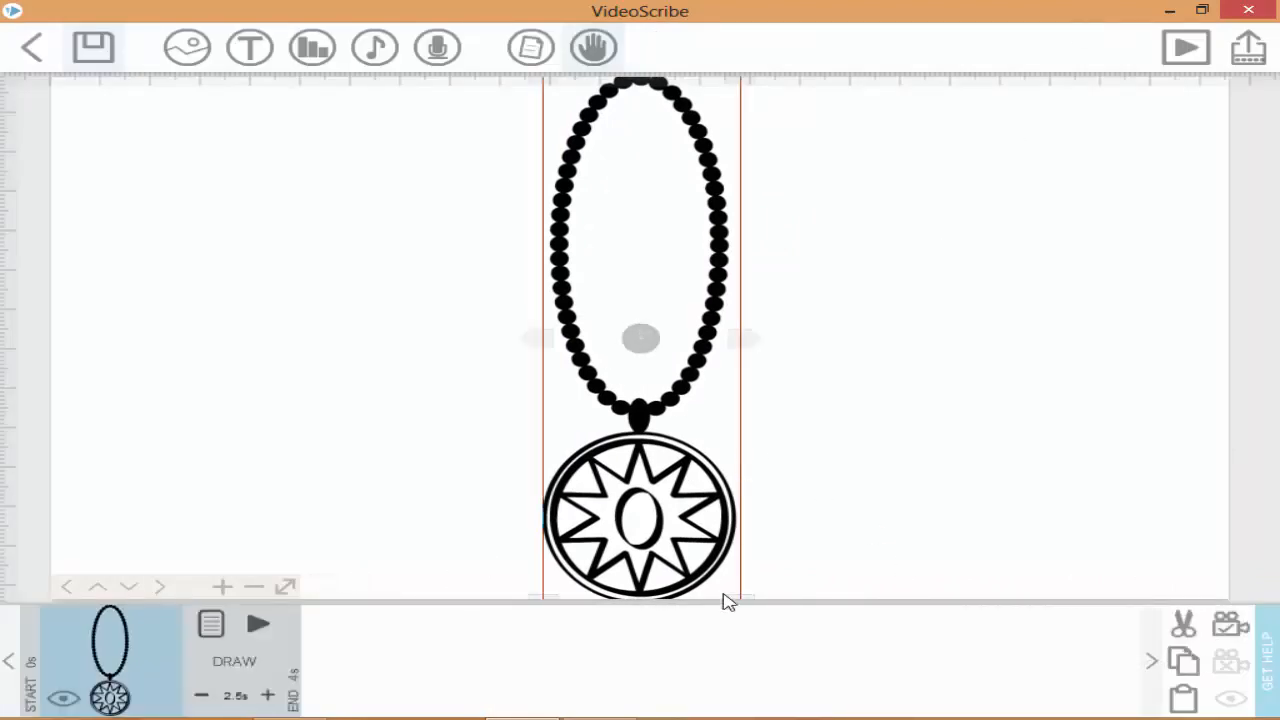
{"action": "left_click_drag", "start_coordinate": [741, 605], "coordinate": [709, 543]}
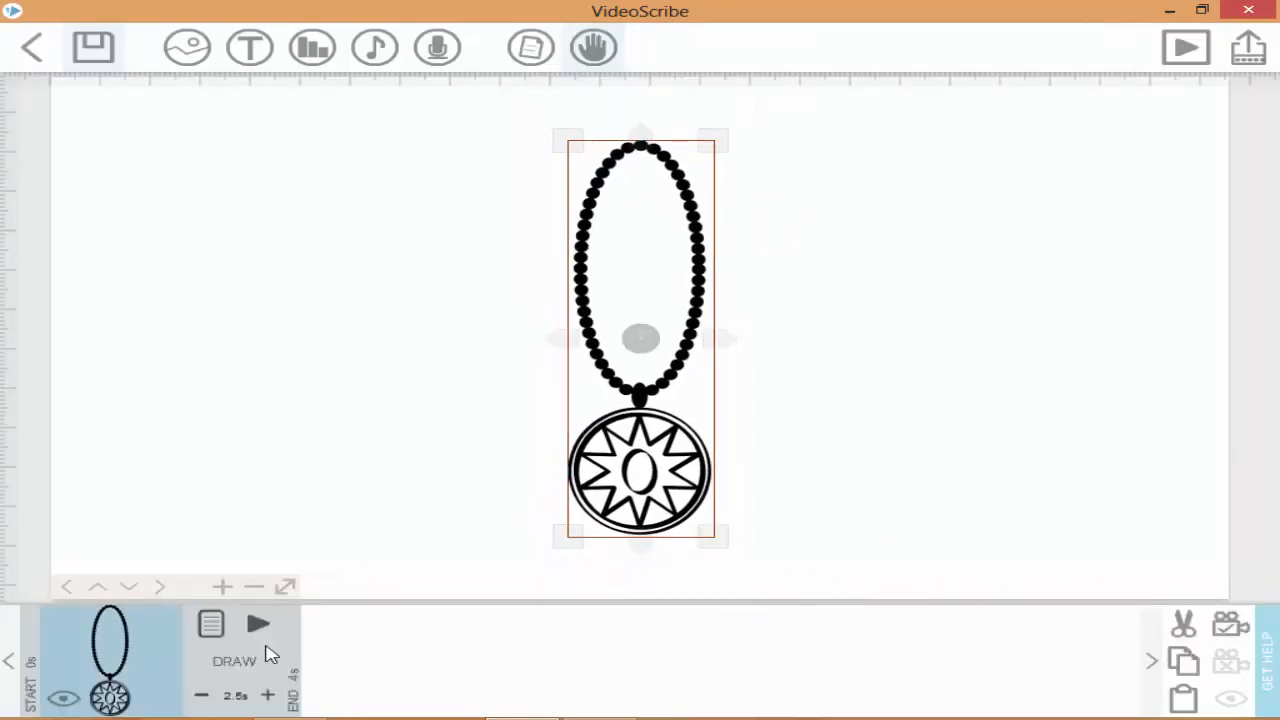
{"action": "left_click", "coordinate": [262, 628]}
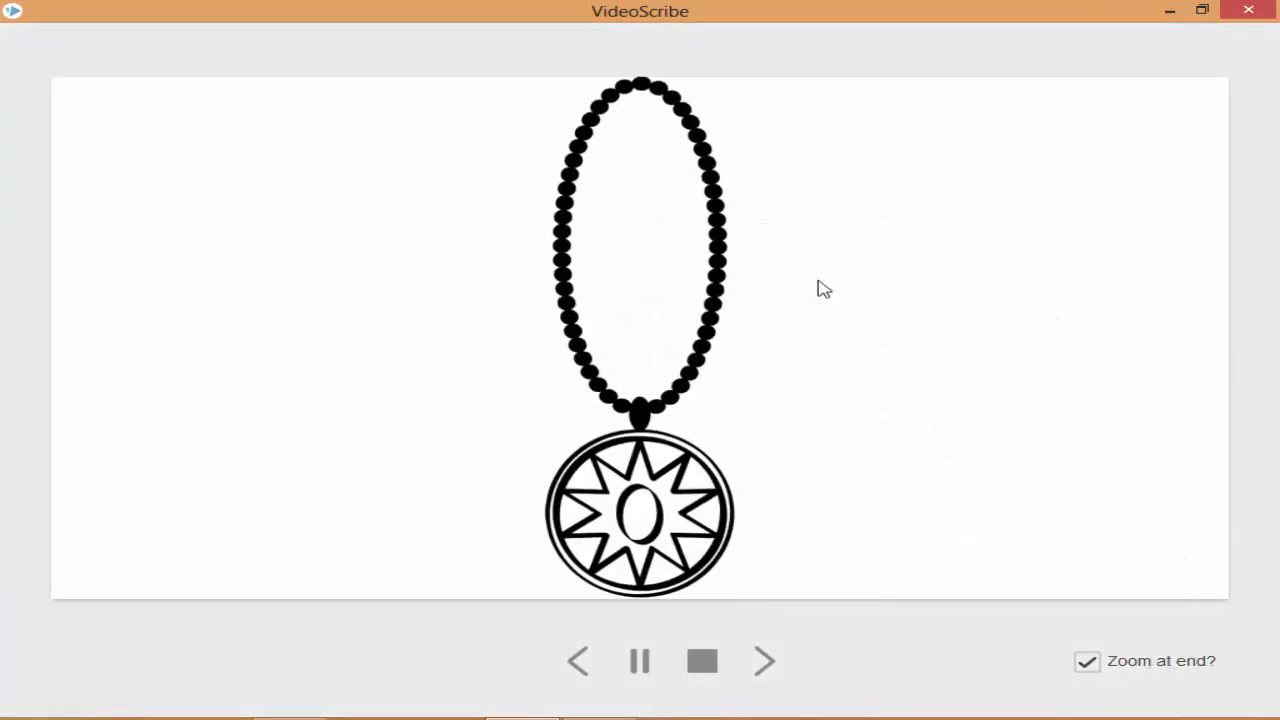
Step: Preview the shortened 2.5-second draw animation and check the necklace's image properties
{"action": "left_click", "coordinate": [50, 692]}
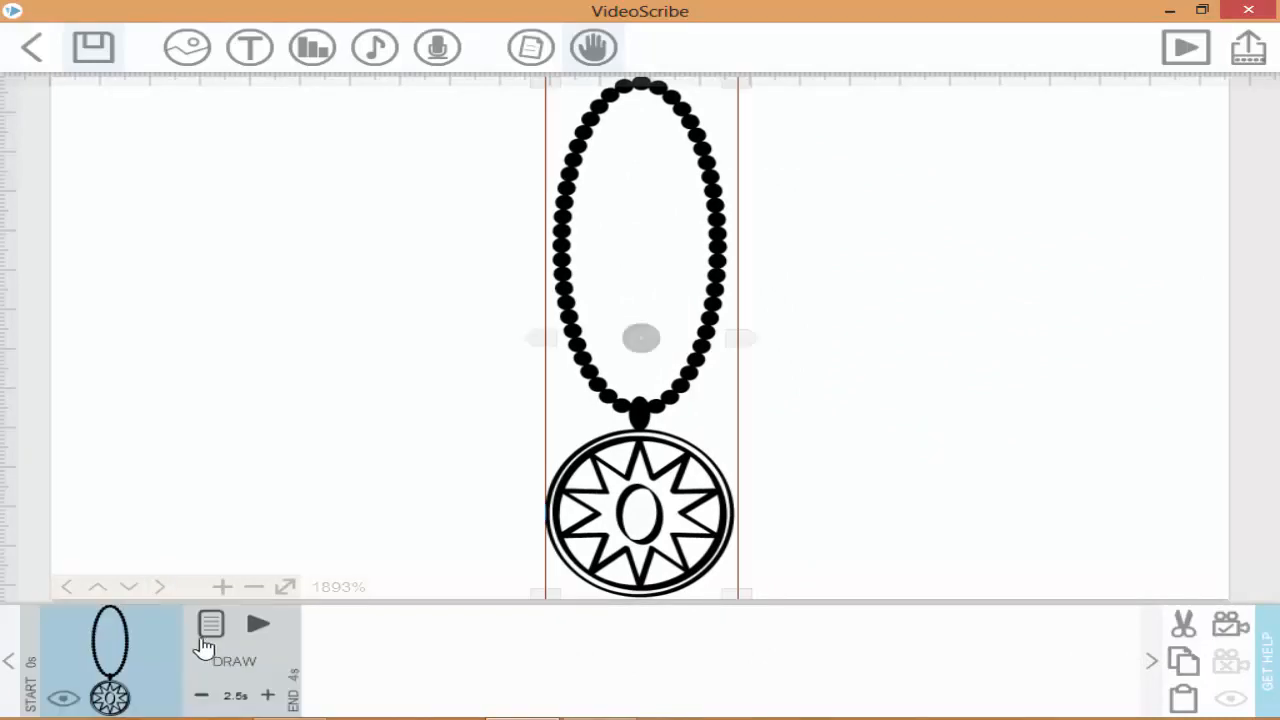
{"action": "left_click", "coordinate": [262, 628]}
{"action": "left_click", "coordinate": [1087, 661]}
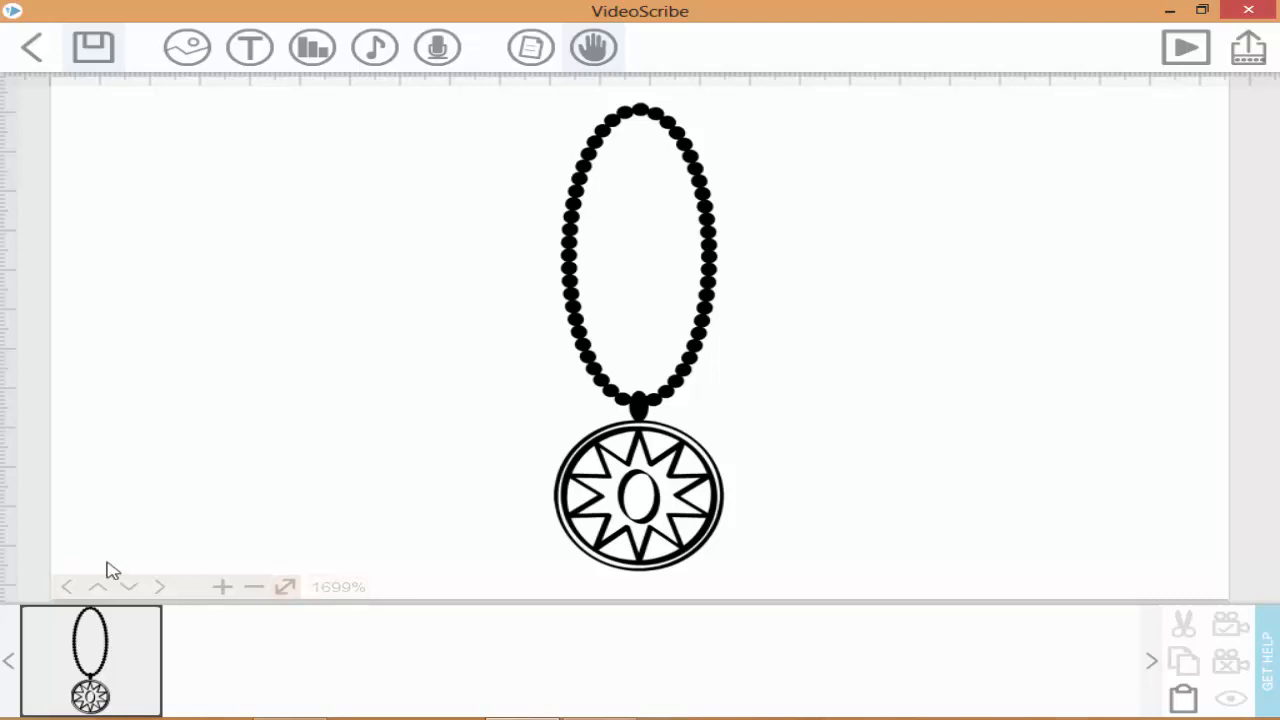
{"action": "left_click", "coordinate": [101, 652]}
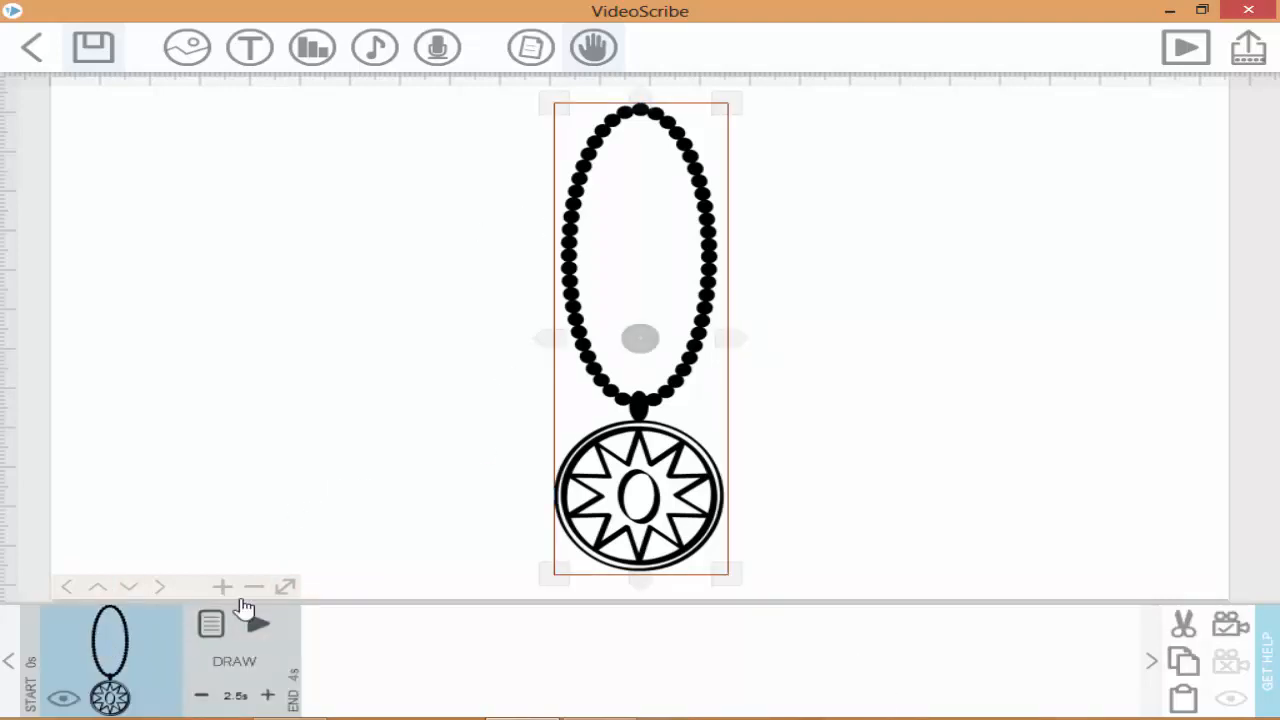
{"action": "left_click", "coordinate": [228, 636]}
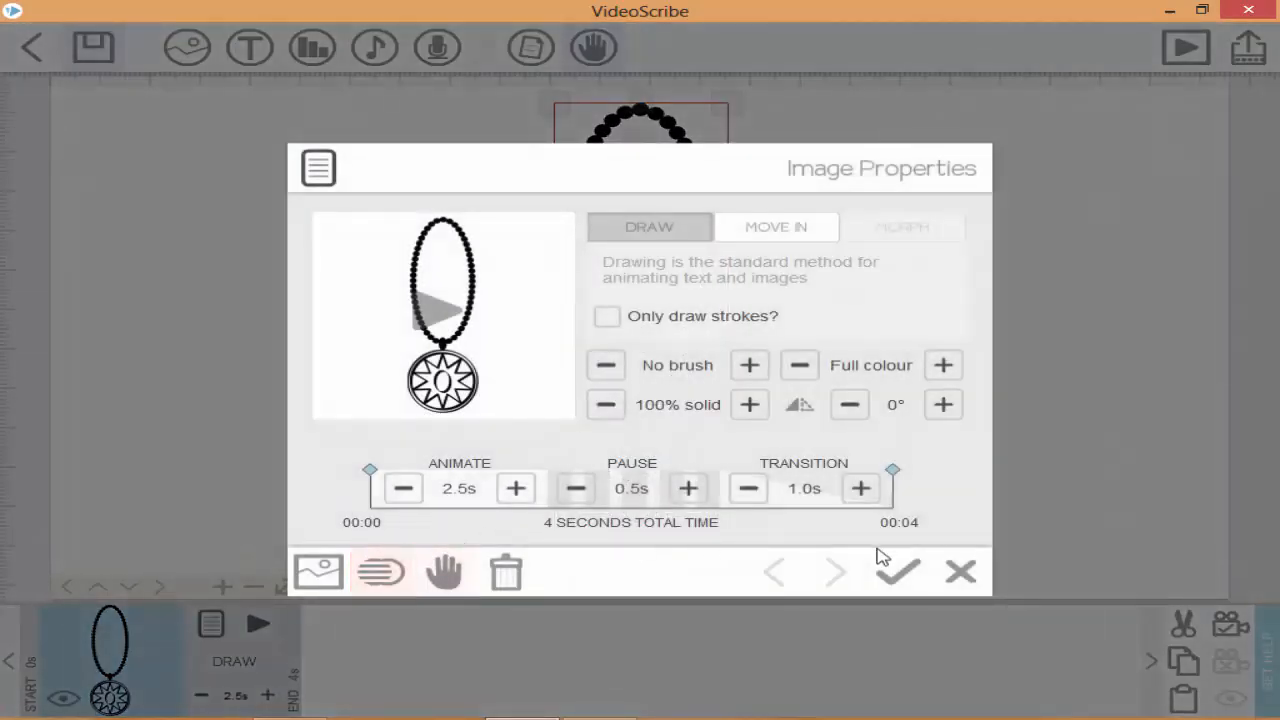
{"action": "left_click", "coordinate": [961, 571]}
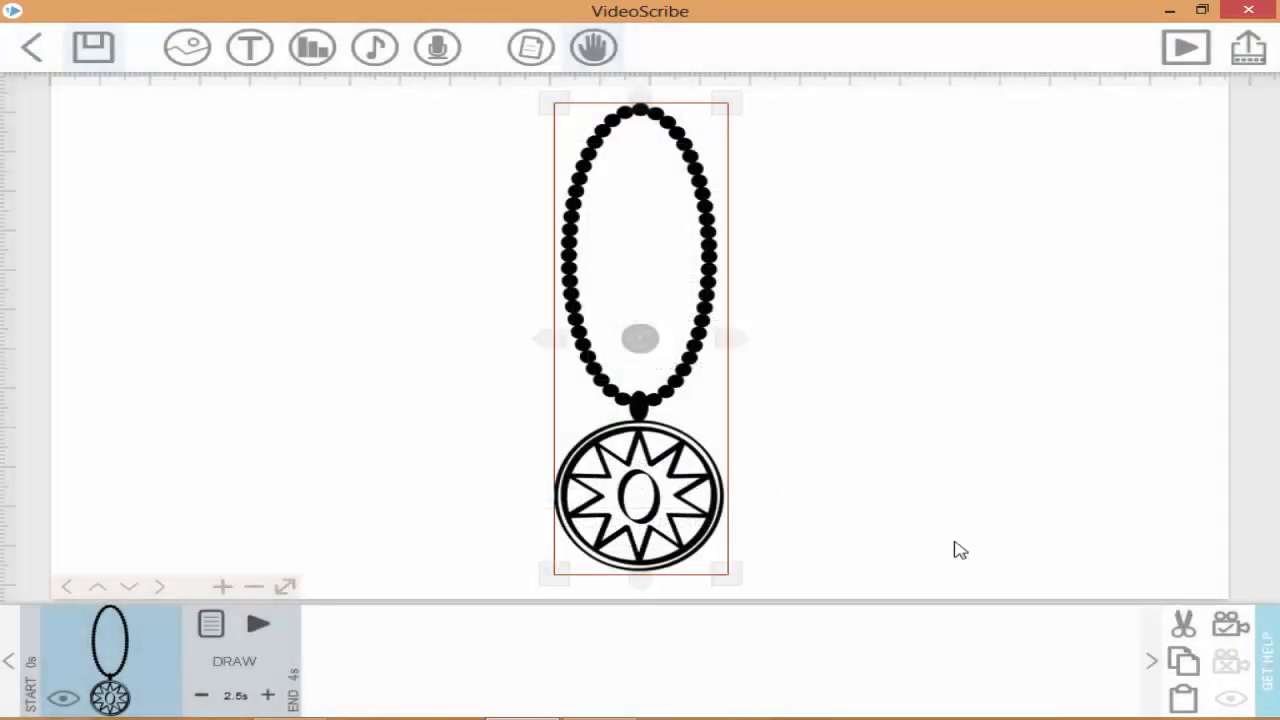